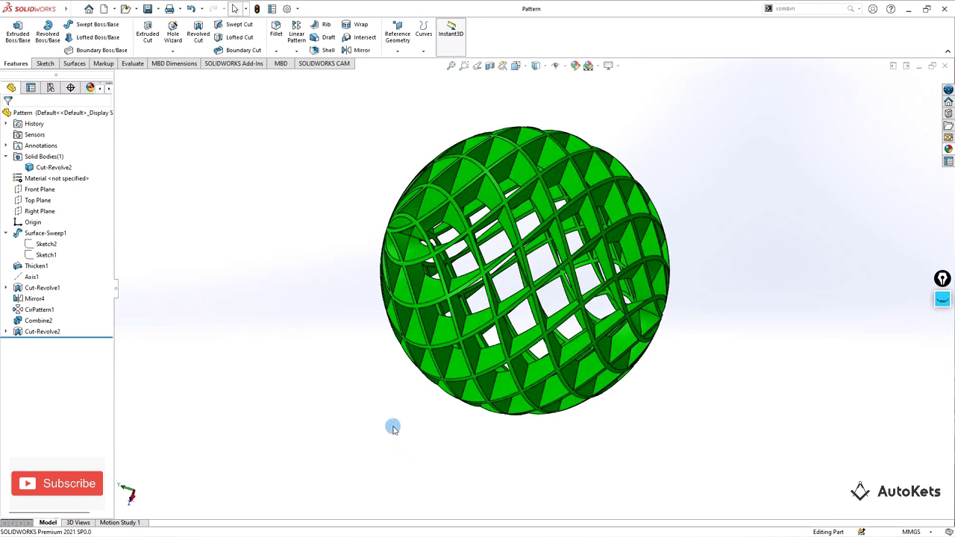
- Create a new part document
click(75, 8)
click(82, 25)
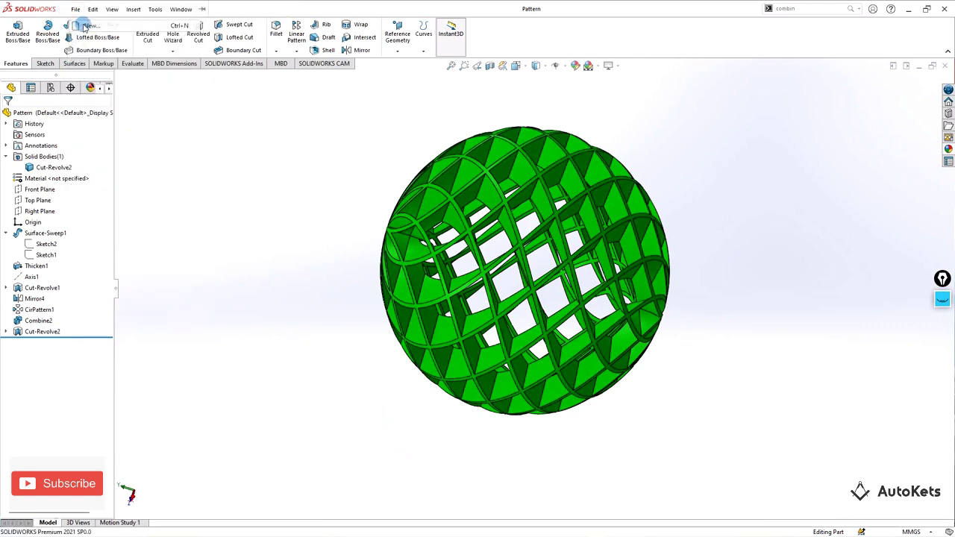
click(393, 385)
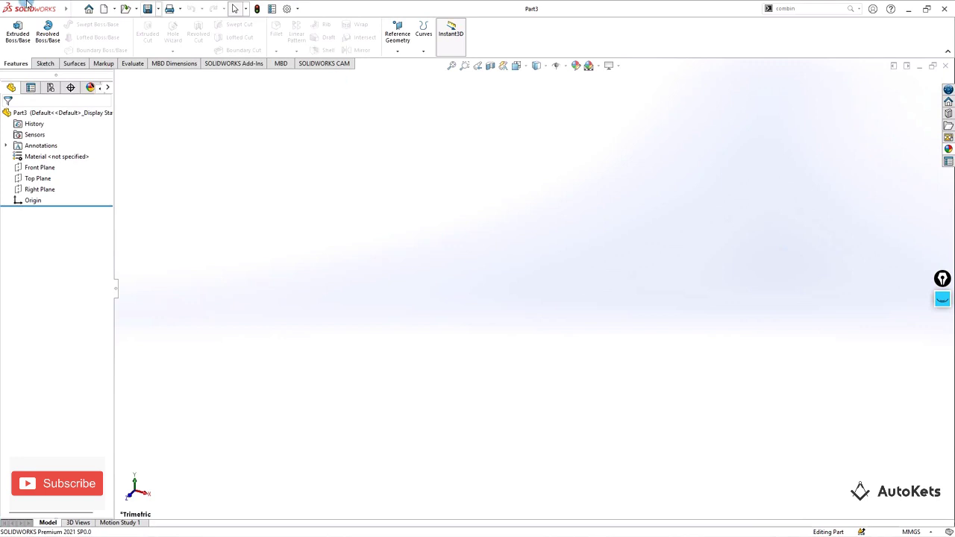
- Start a sketch on the Front Plane and draw a vertical line about 77 mm long from above down to the origin
click(45, 63)
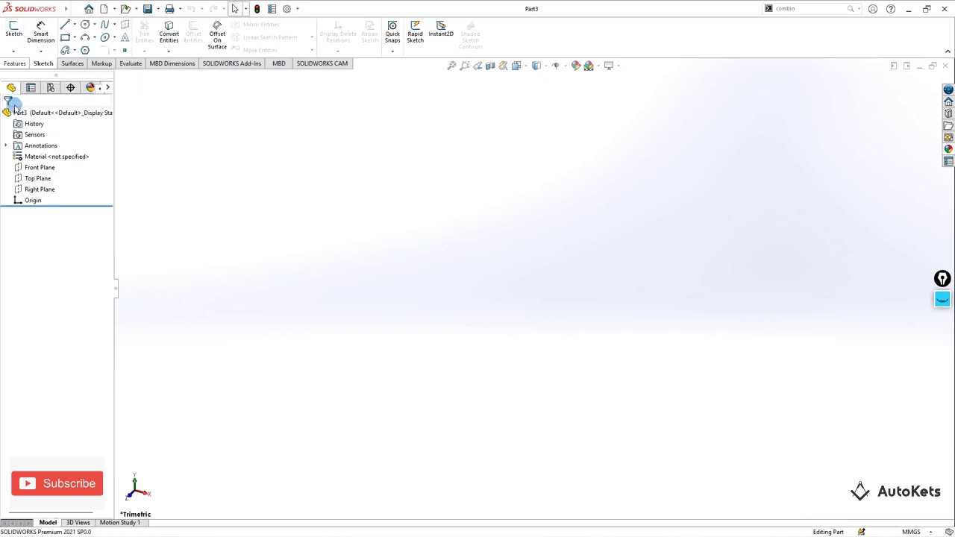
click(33, 167)
click(9, 37)
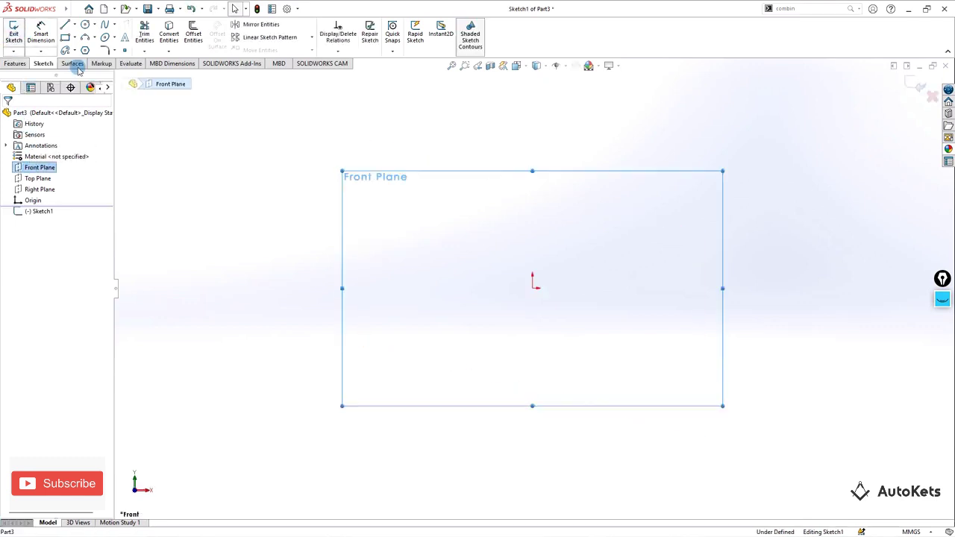
click(68, 25)
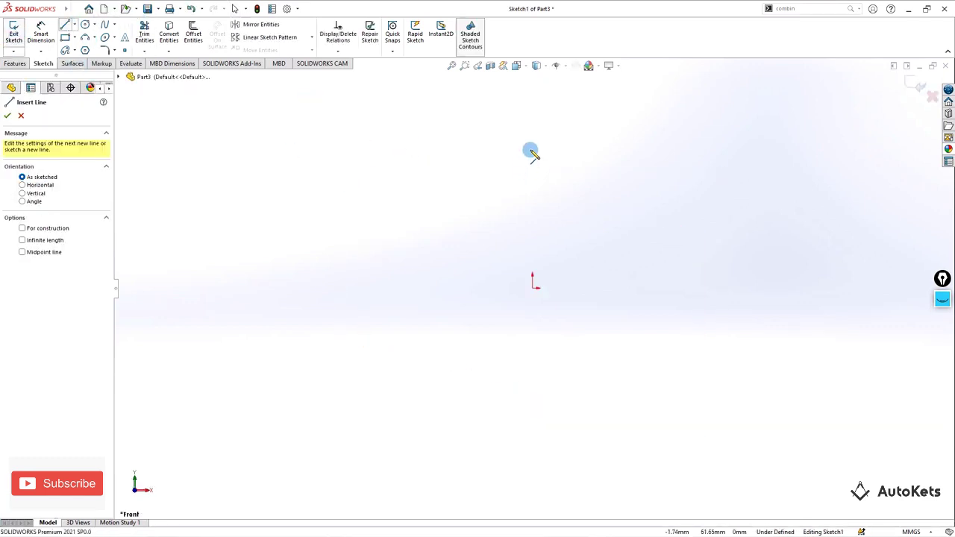
click(532, 126)
click(532, 287)
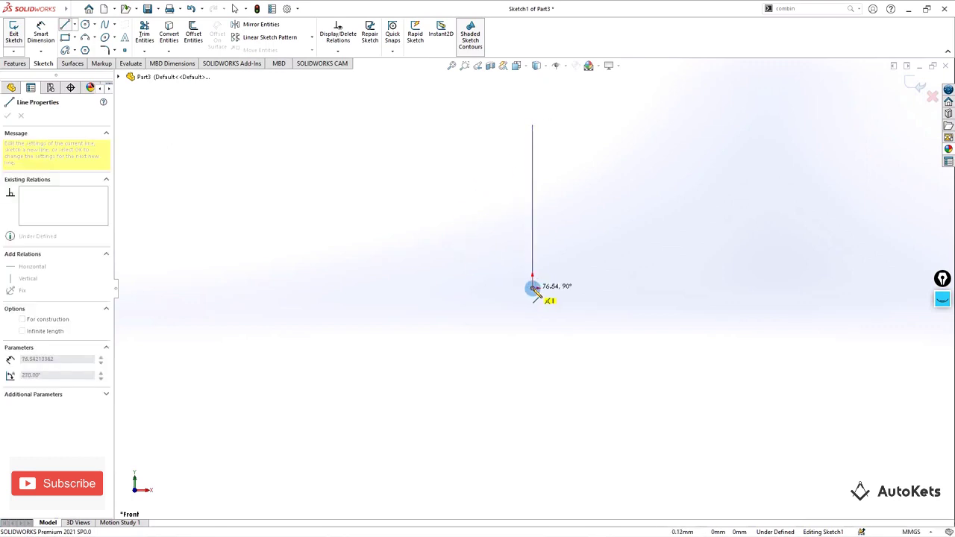
key(Escape)
key(Escape)
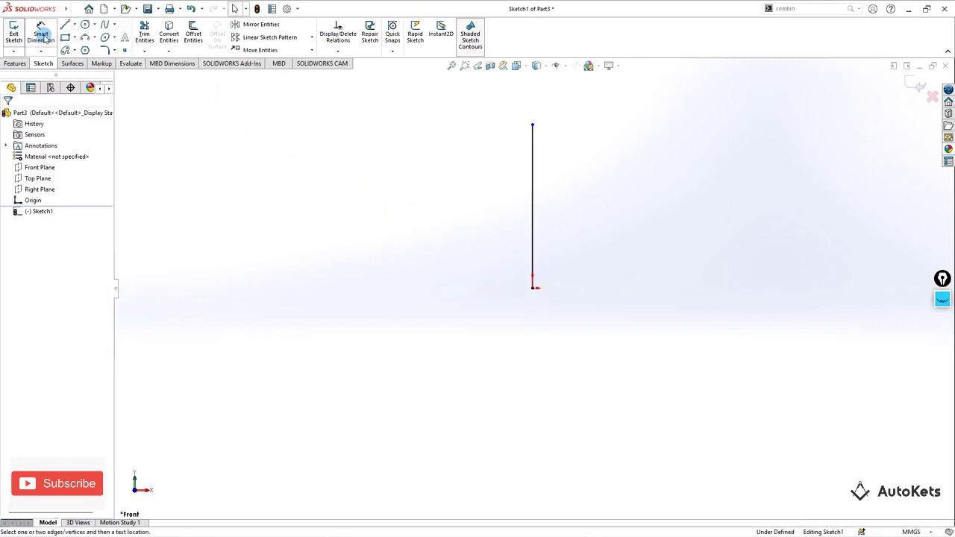
- Dimension the vertical line's length to 80 mm and close the sketch
click(531, 232)
click(526, 241)
text(80)
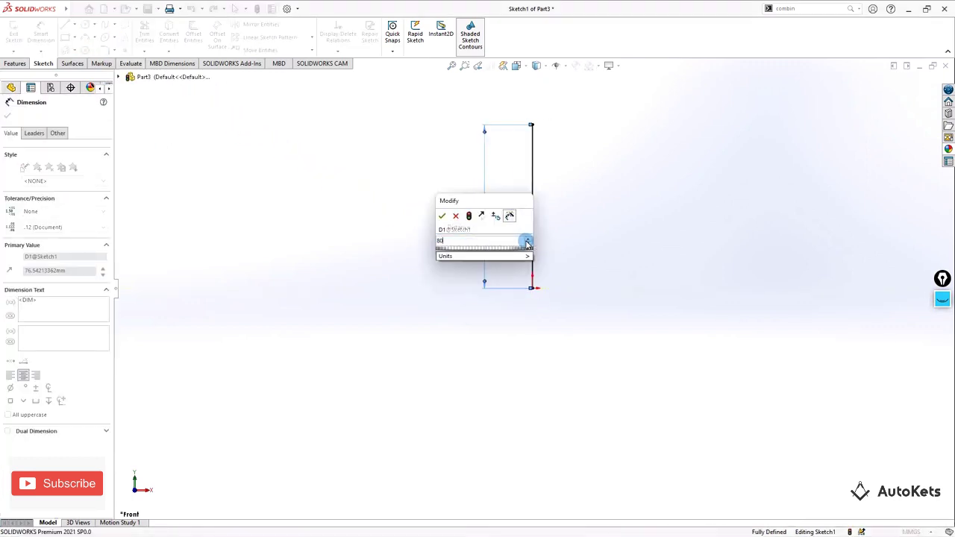
key(Return)
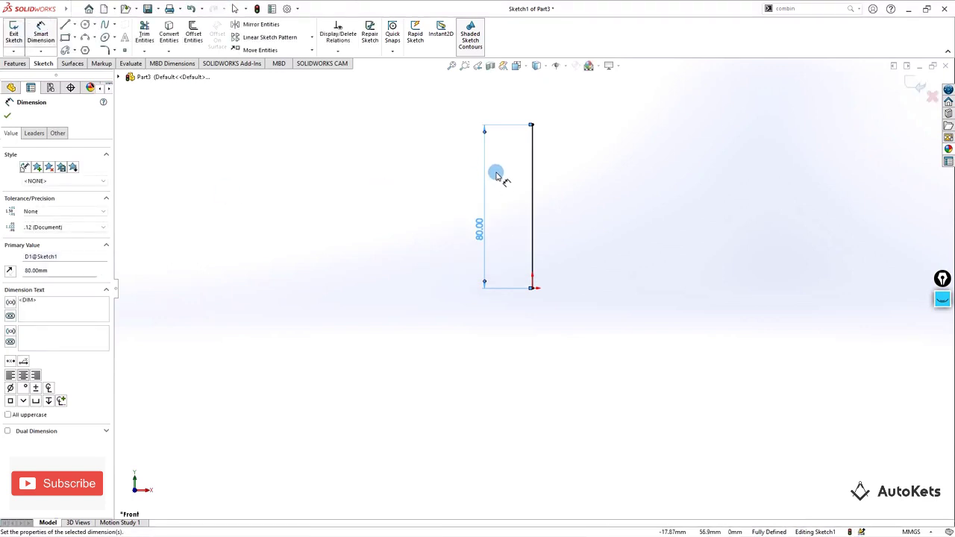
click(13, 37)
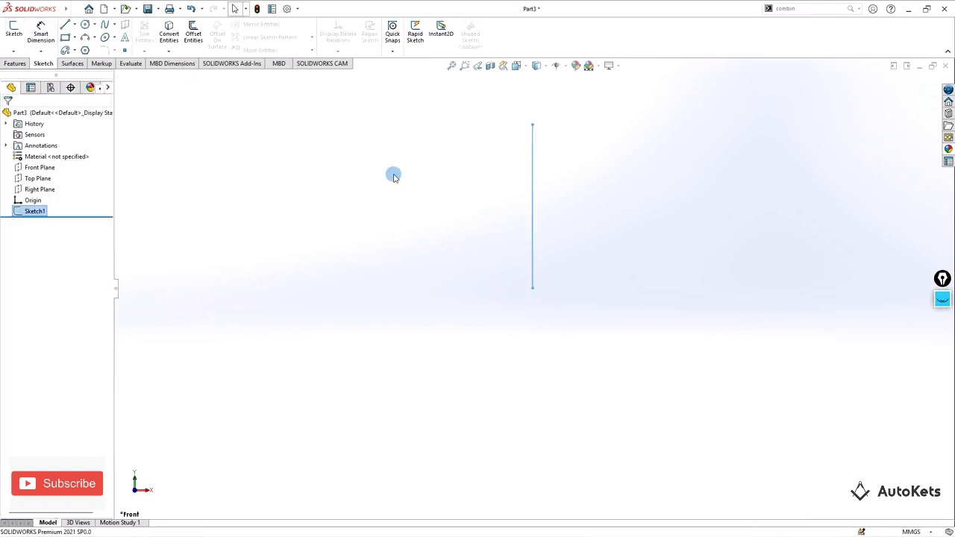
- Start a second sketch on the Front Plane and draw a horizontal line about 40 mm long from the origin in the positive X direction
click(38, 167)
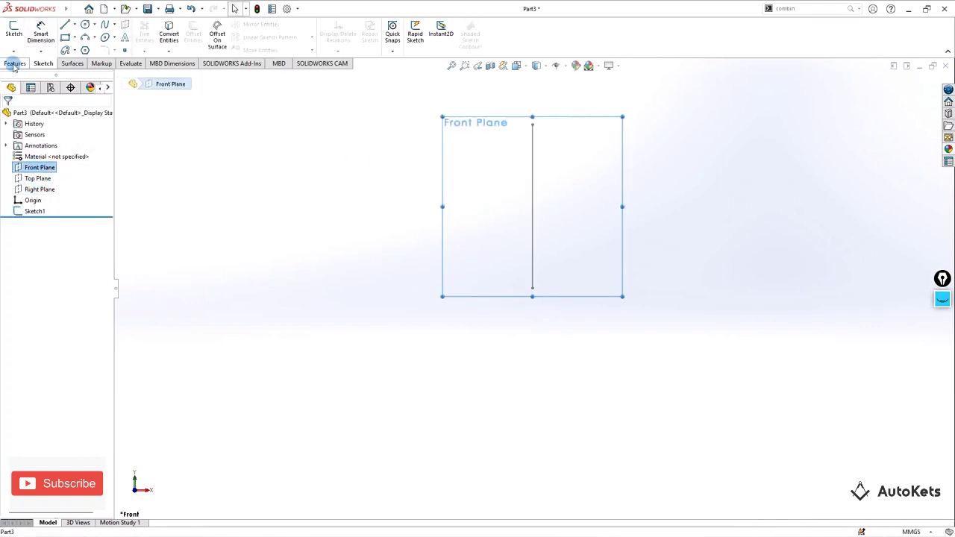
click(14, 33)
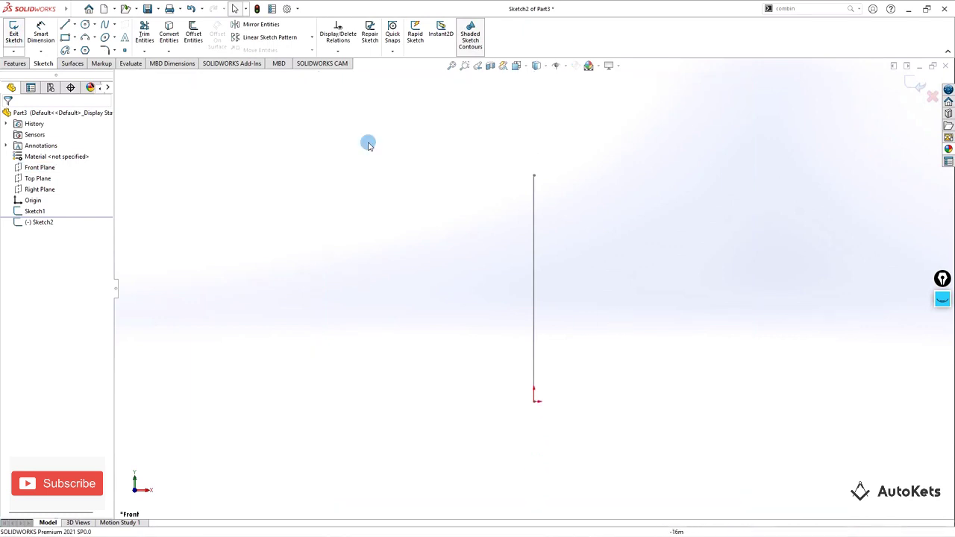
click(64, 23)
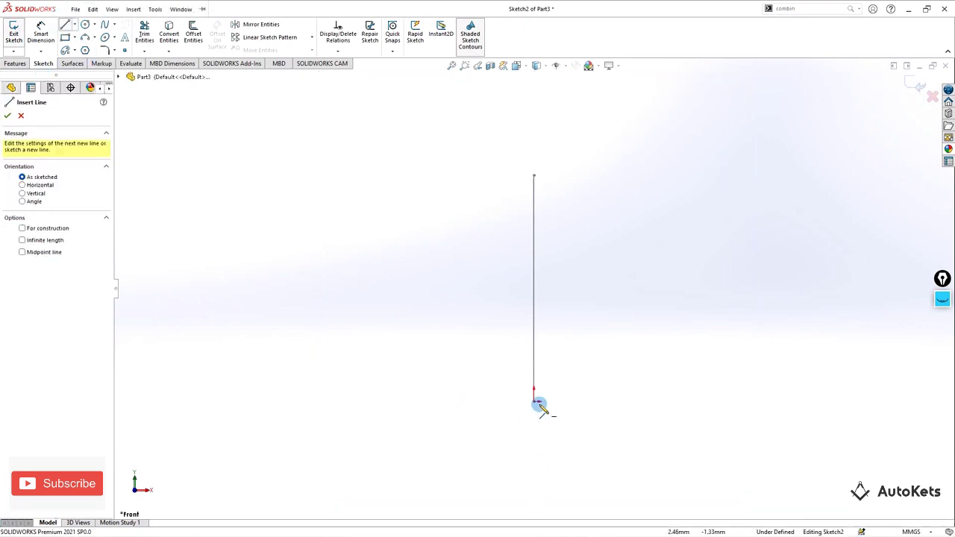
click(534, 400)
click(647, 403)
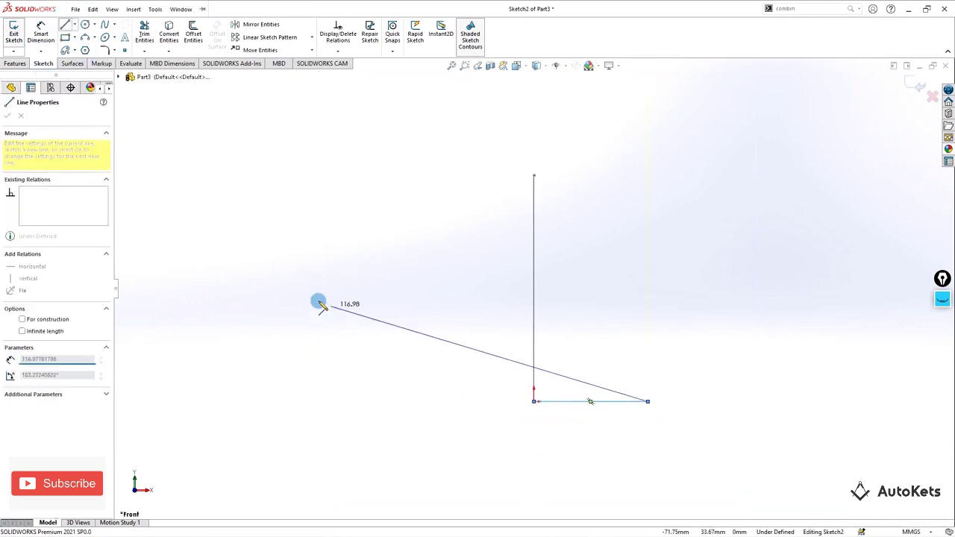
key(Escape)
- Dimension the horizontal line's length to 40 mm and close the second sketch
click(41, 34)
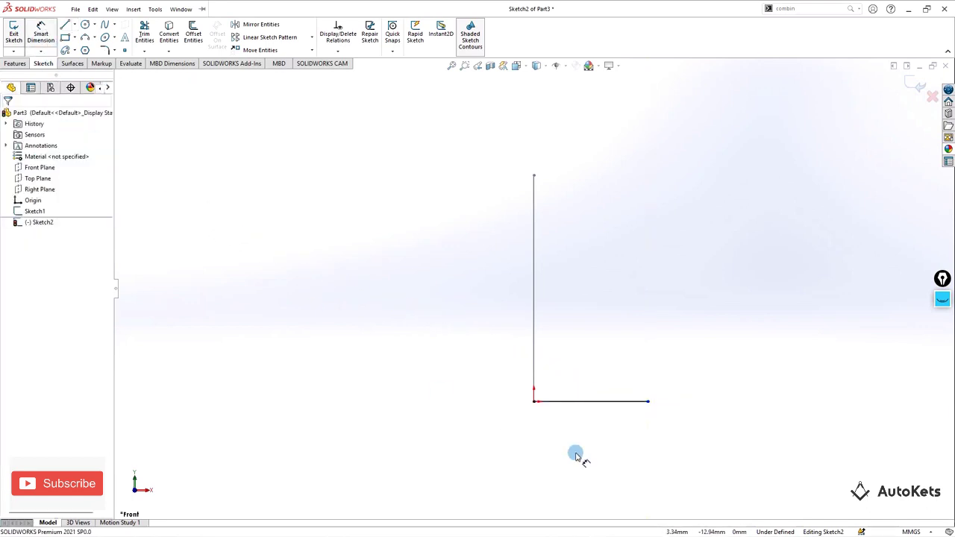
click(579, 401)
click(593, 422)
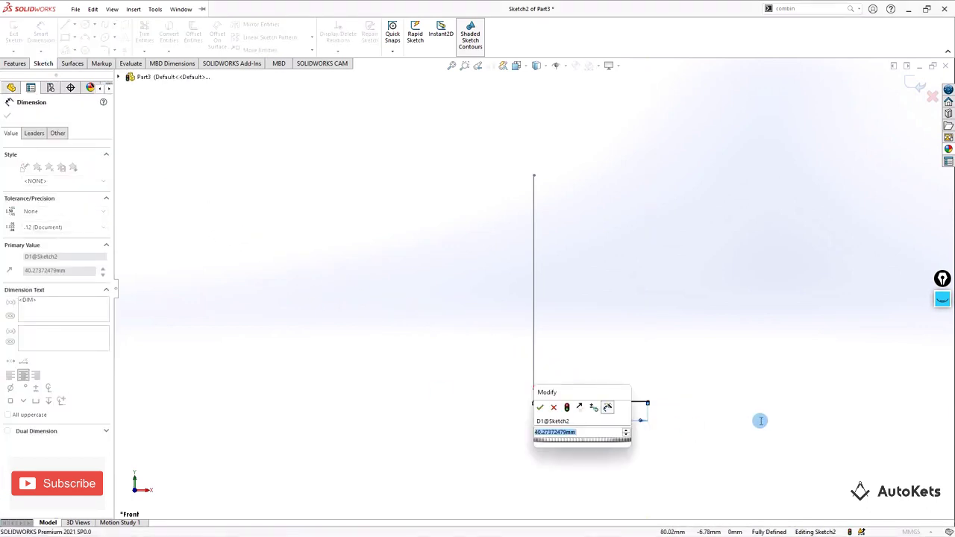
text(40)
key(Return)
click(761, 423)
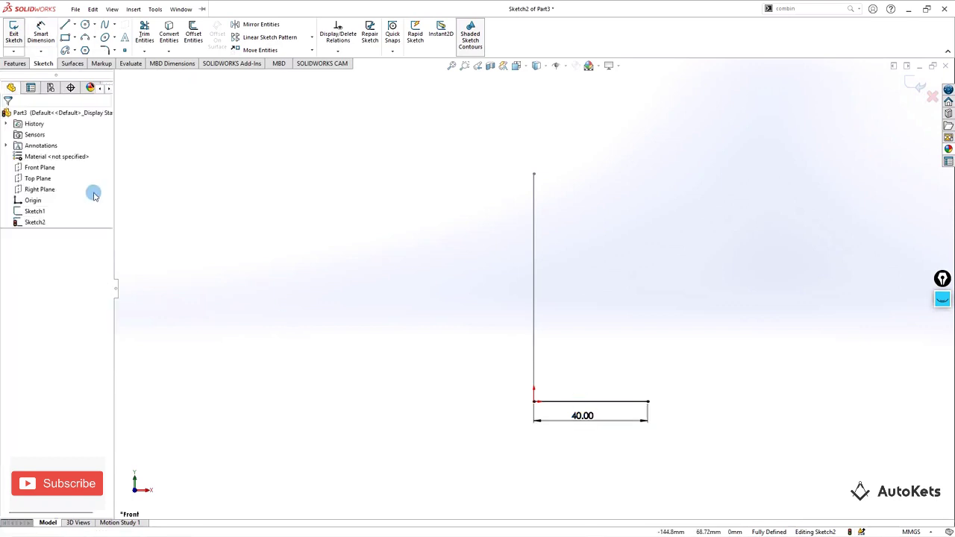
click(14, 33)
click(14, 64)
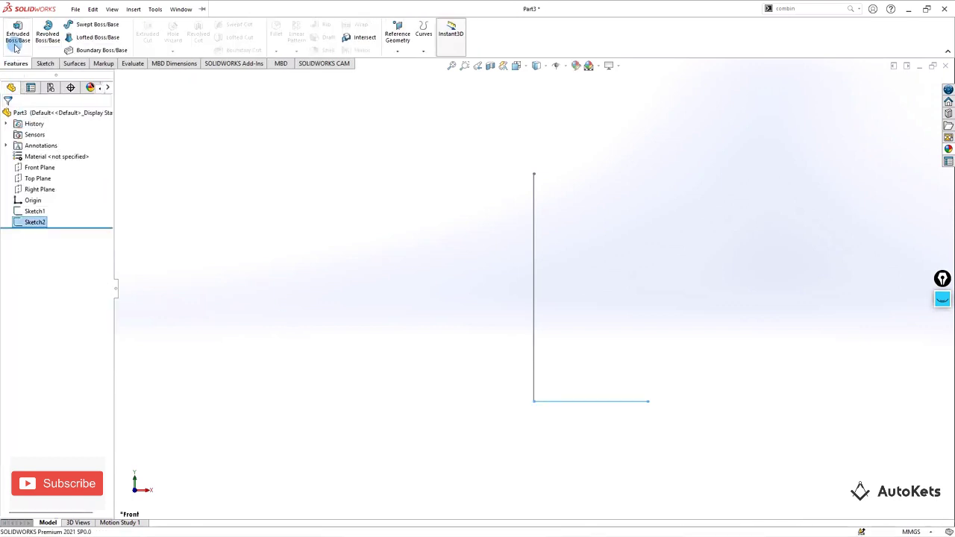
click(43, 63)
click(256, 183)
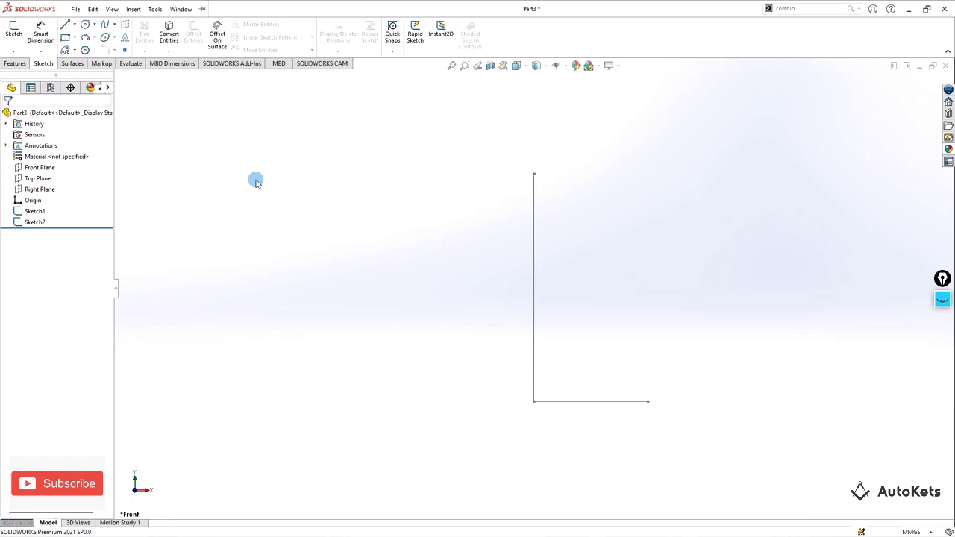
- Start a Swept Surface using the horizontal line sketch as the profile and the vertical line sketch as the path
click(73, 63)
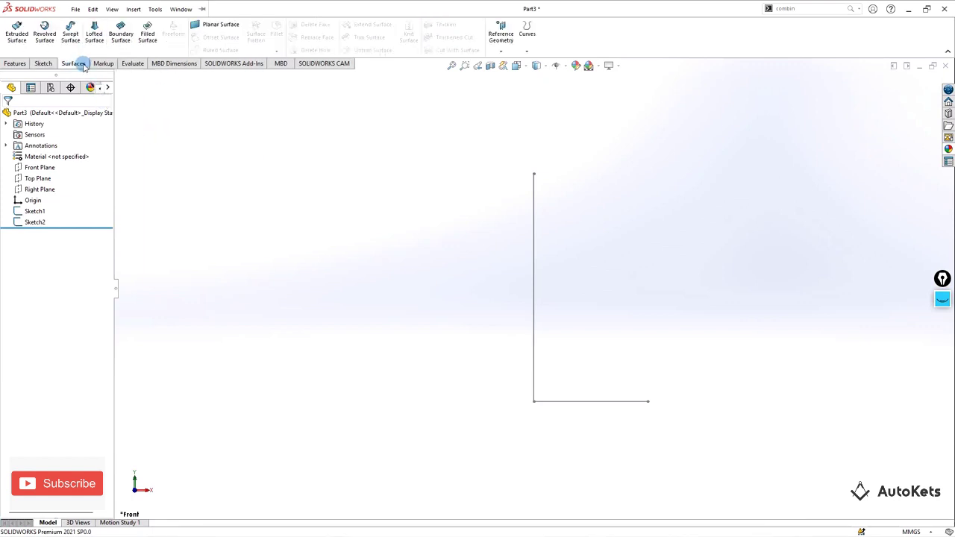
click(72, 37)
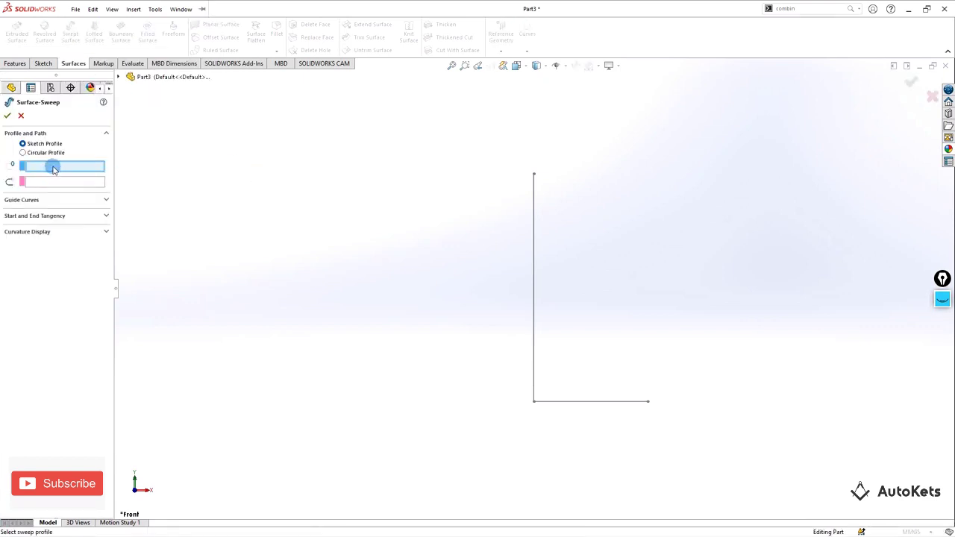
click(574, 401)
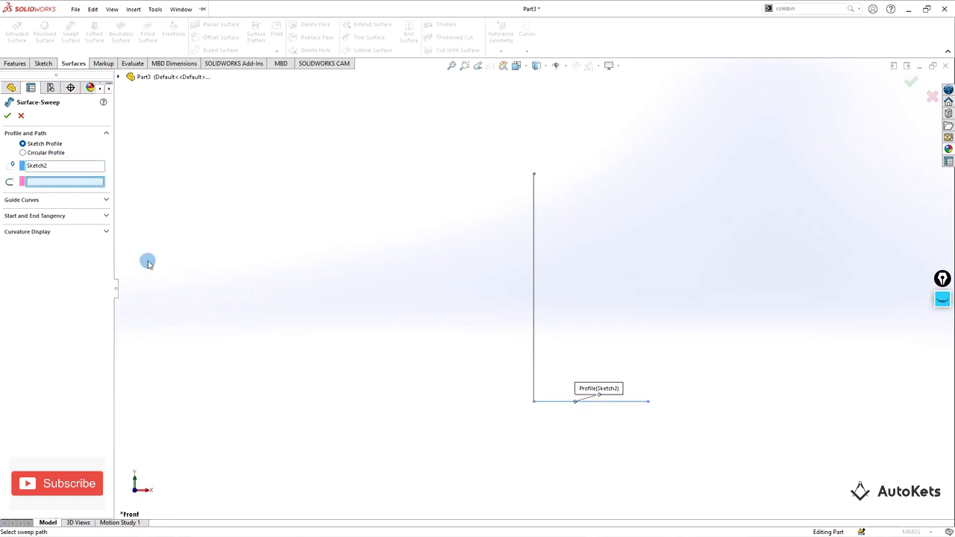
click(532, 272)
mouse_move(588, 330)
middle_down()
mouse_move(509, 407)
mouse_move(669, 275)
mouse_move(578, 317)
middle_up()
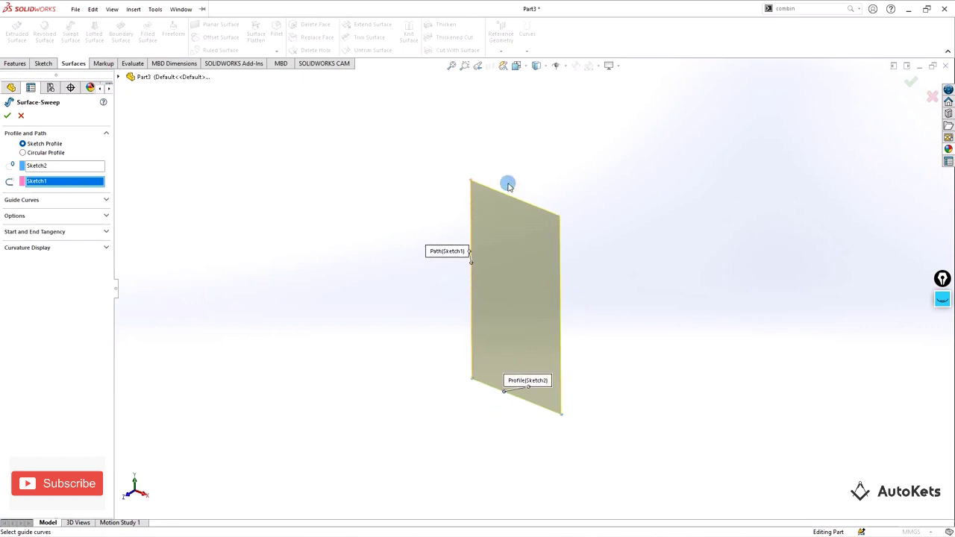
- Specify a profile twist of 0.5 revolutions for the surface sweep and create the twisted surface
click(47, 216)
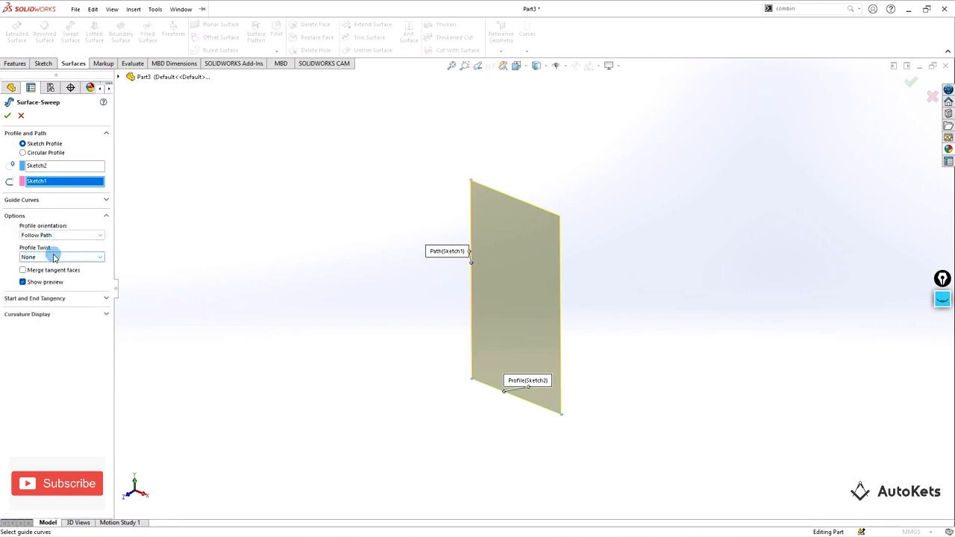
click(54, 255)
click(48, 273)
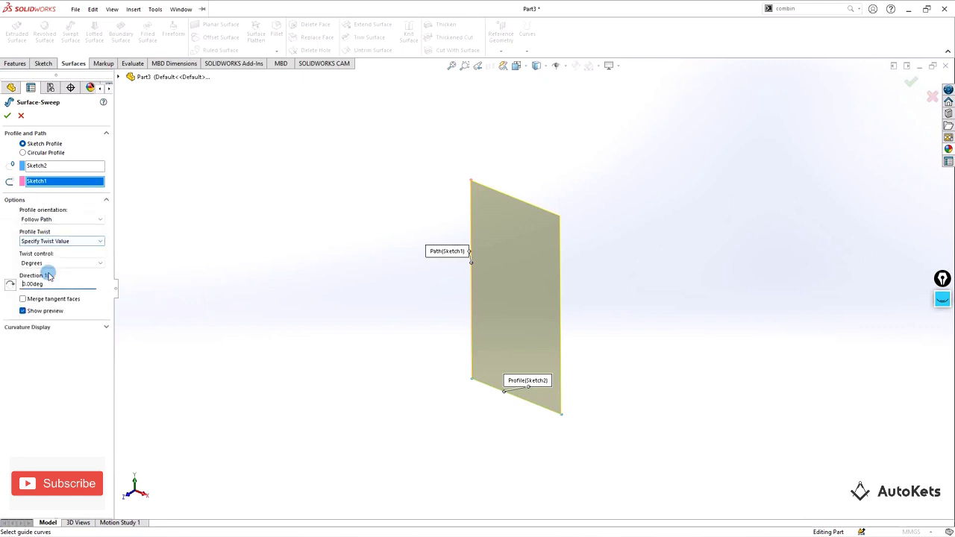
click(51, 263)
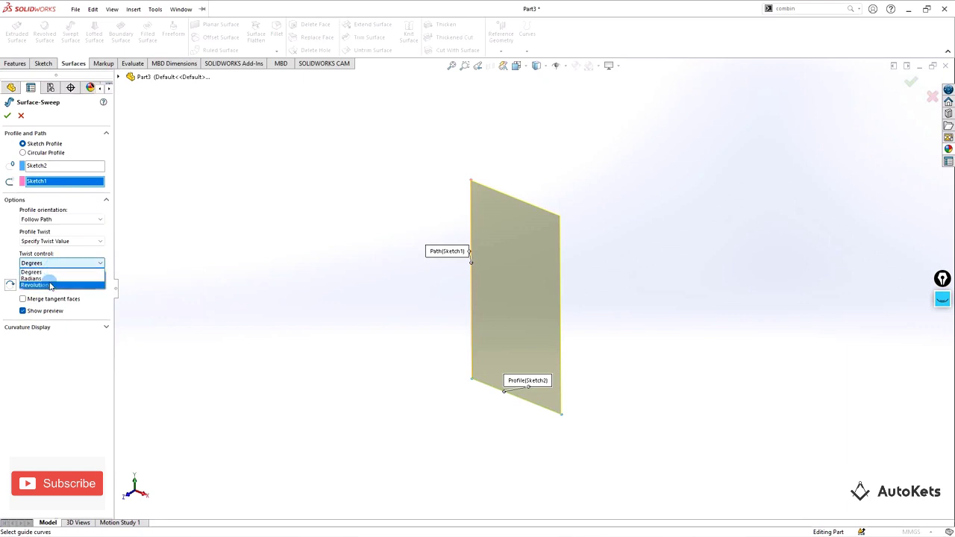
click(51, 286)
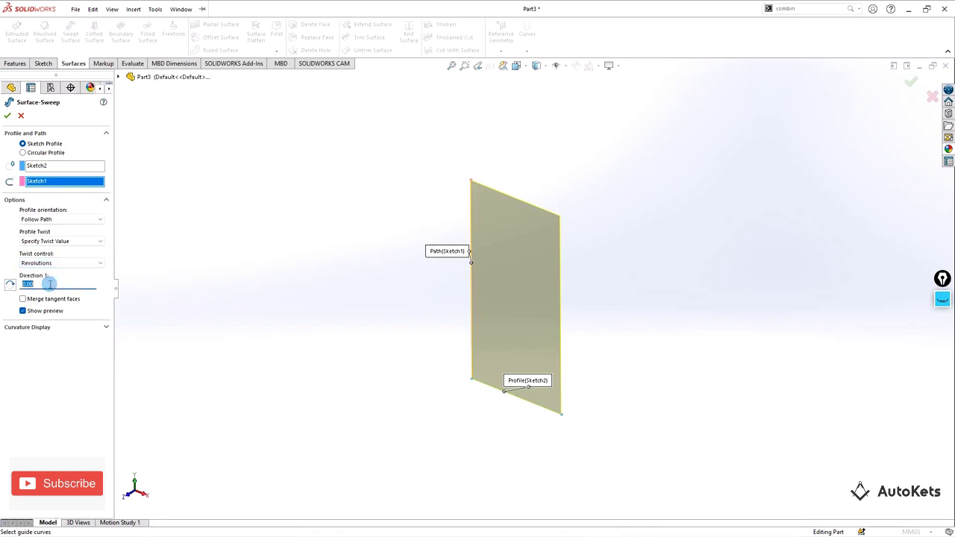
text(0.5)
key(Return)
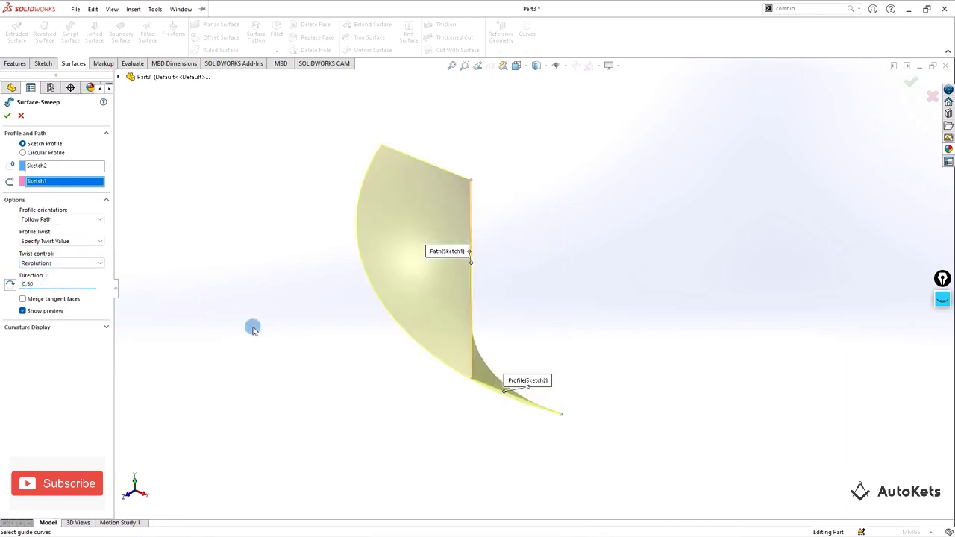
middle_drag(251, 326, 437, 428)
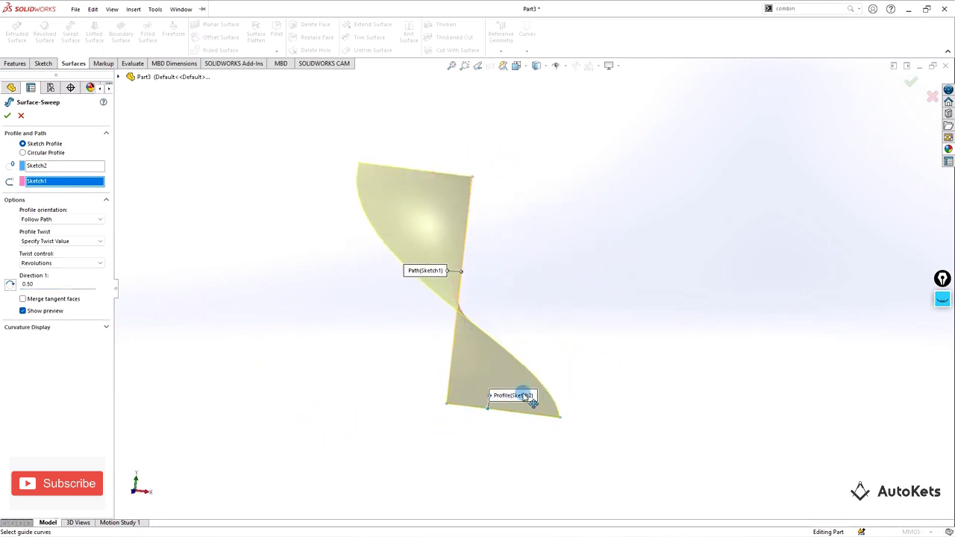
double_click(30, 285)
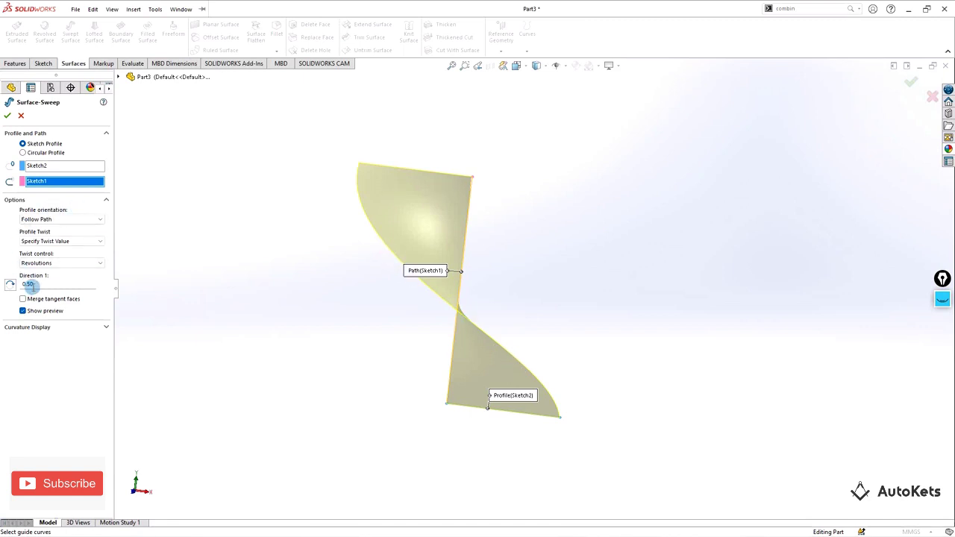
click(7, 117)
- Thicken the twisted swept surface by 0.5 mm on both sides to make a solid body
middle_drag(316, 231, 347, 262)
middle_drag(572, 245, 517, 280)
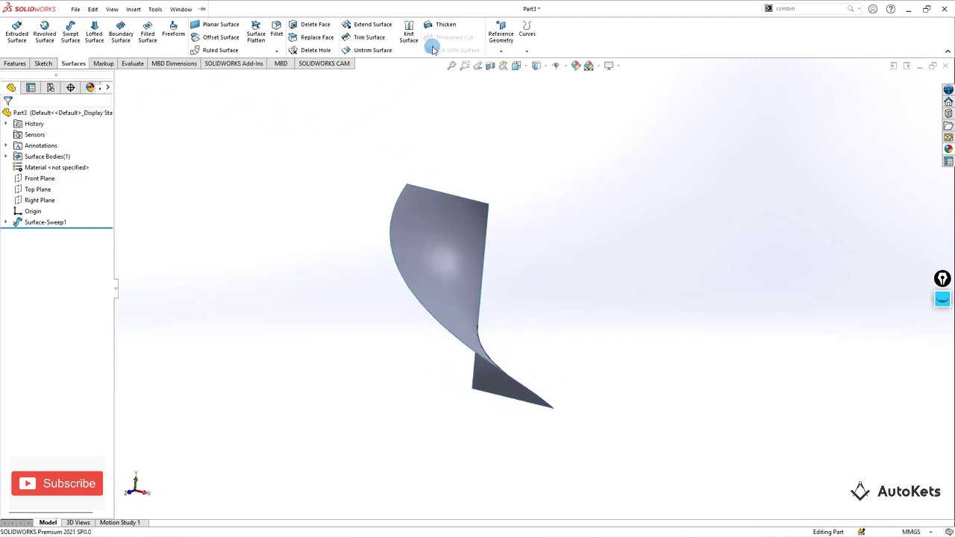
click(440, 24)
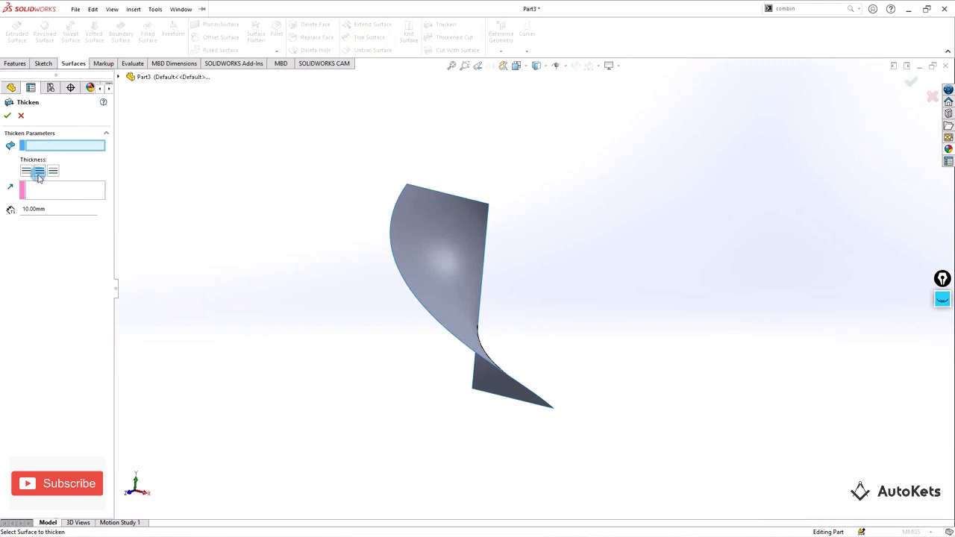
click(469, 245)
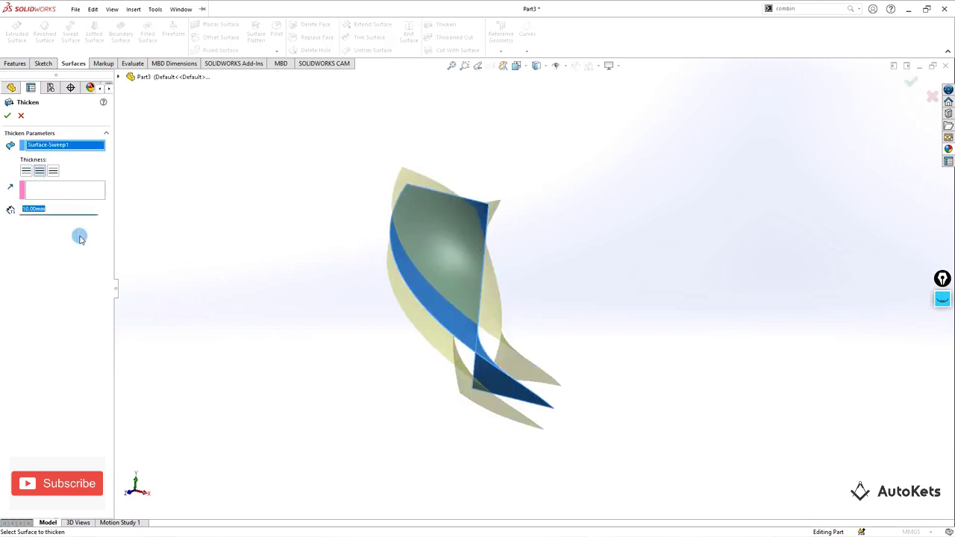
key(Return)
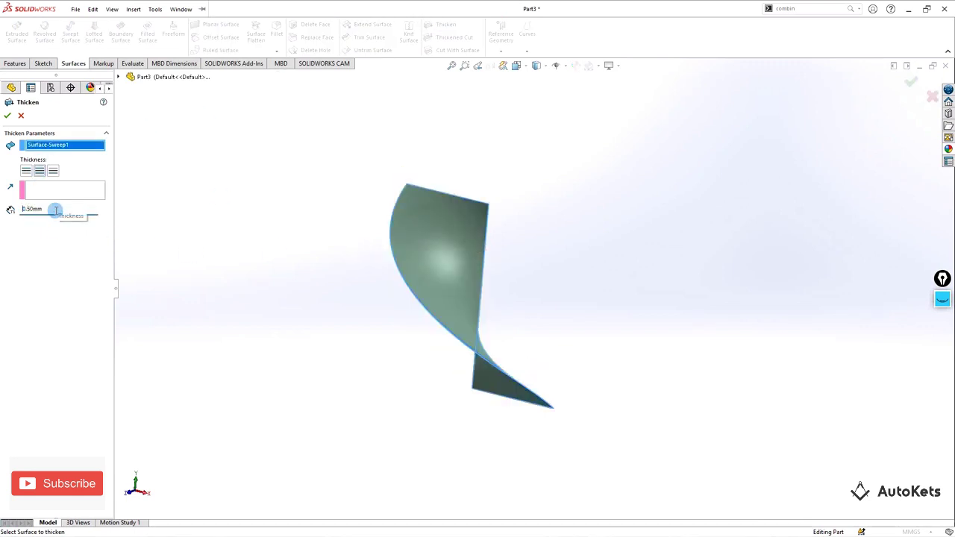
click(8, 115)
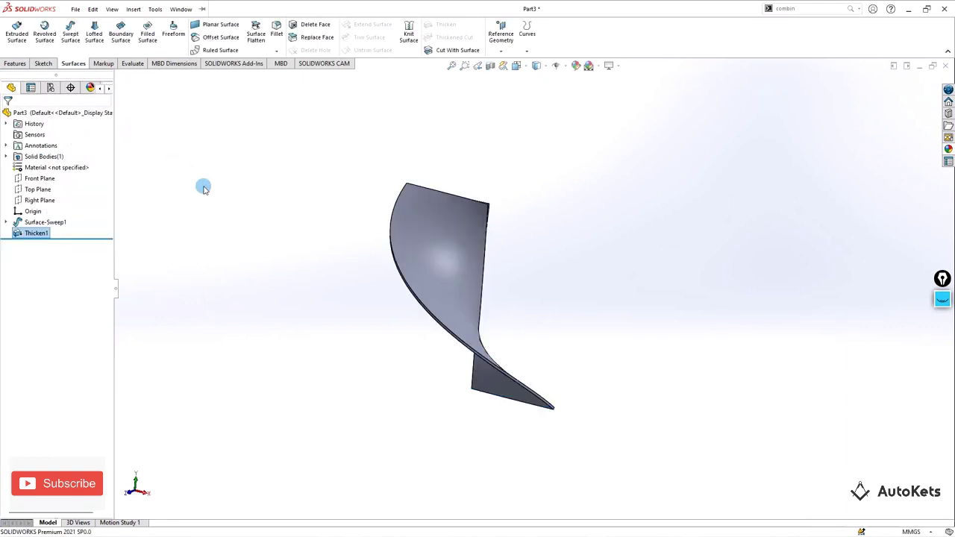
- Show the vertical path sketch used by the twisted surface sweep
middle_drag(289, 270, 553, 274)
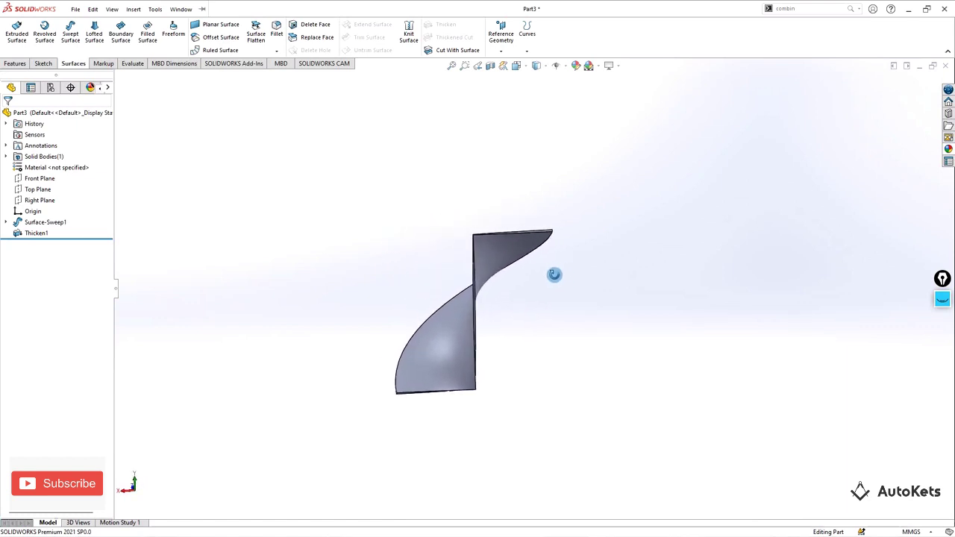
click(6, 222)
click(47, 244)
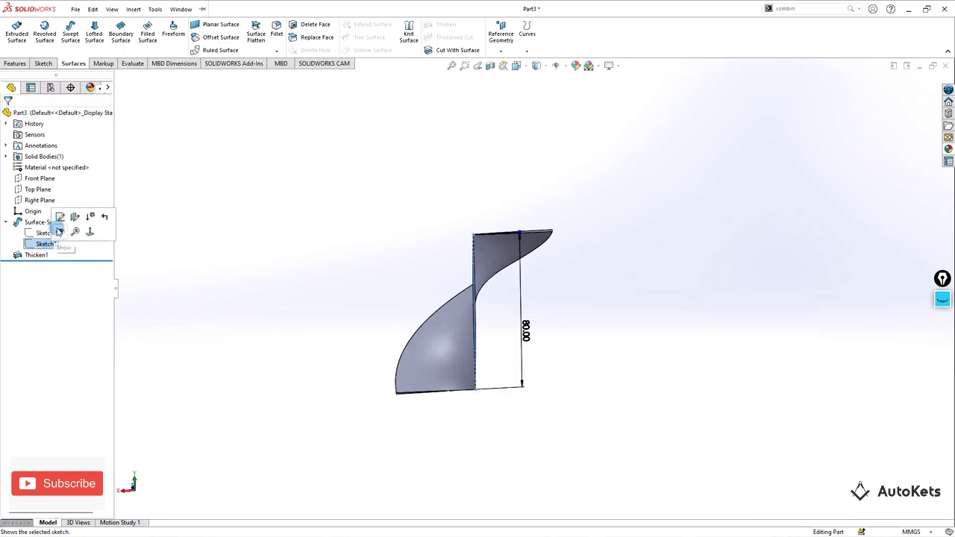
click(273, 239)
middle_drag(353, 264, 490, 305)
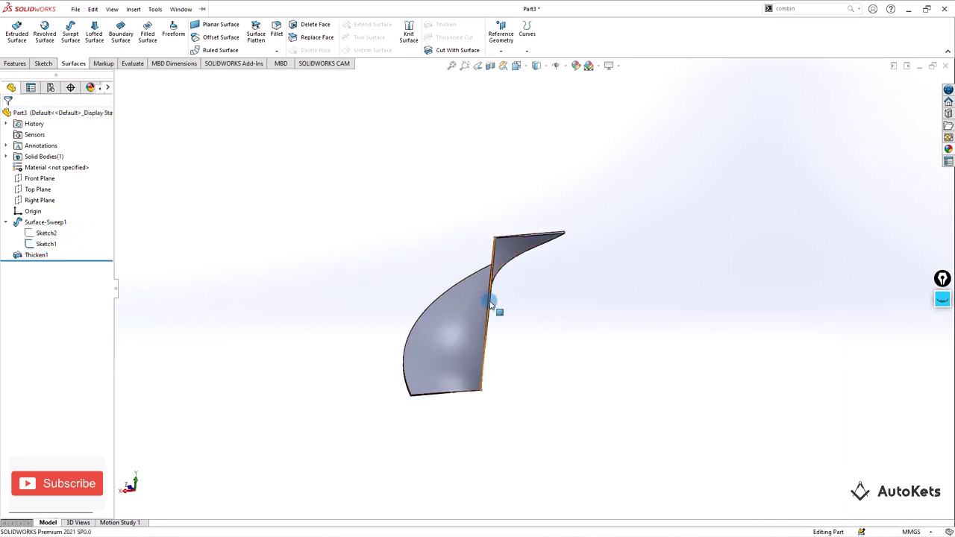
click(491, 304)
click(238, 180)
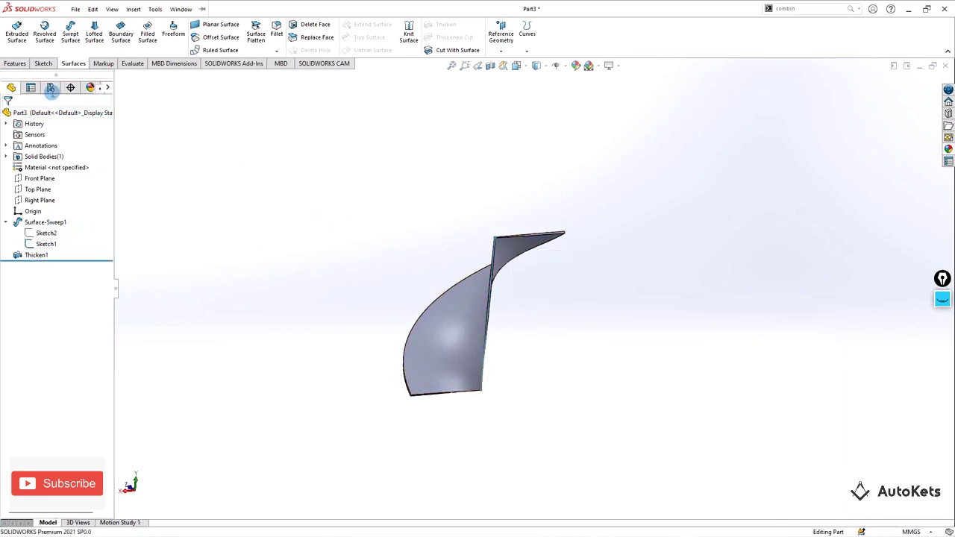
- Try sketching a 40 mm radius circle on the Right Plane, centred midway up the blade's twist line, and close the sketch
click(43, 63)
click(37, 200)
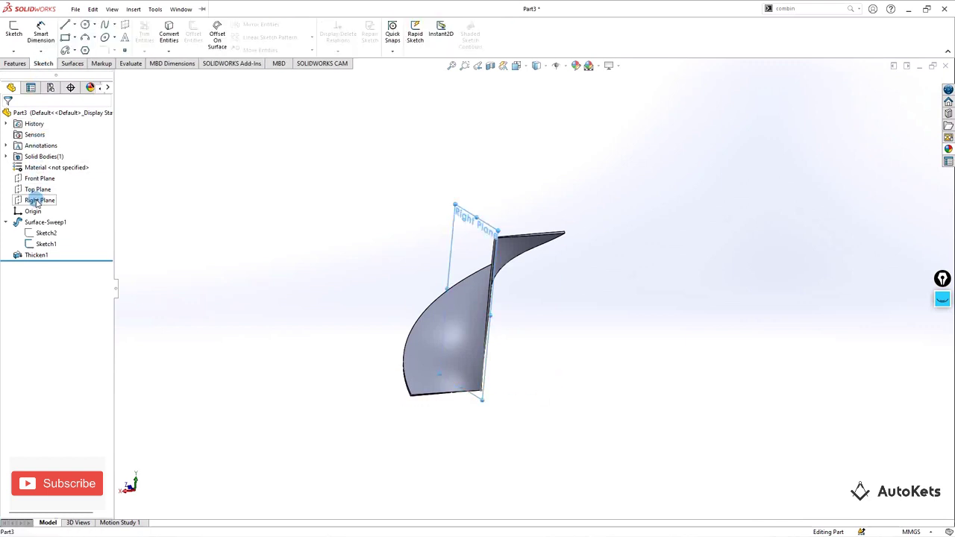
click(14, 34)
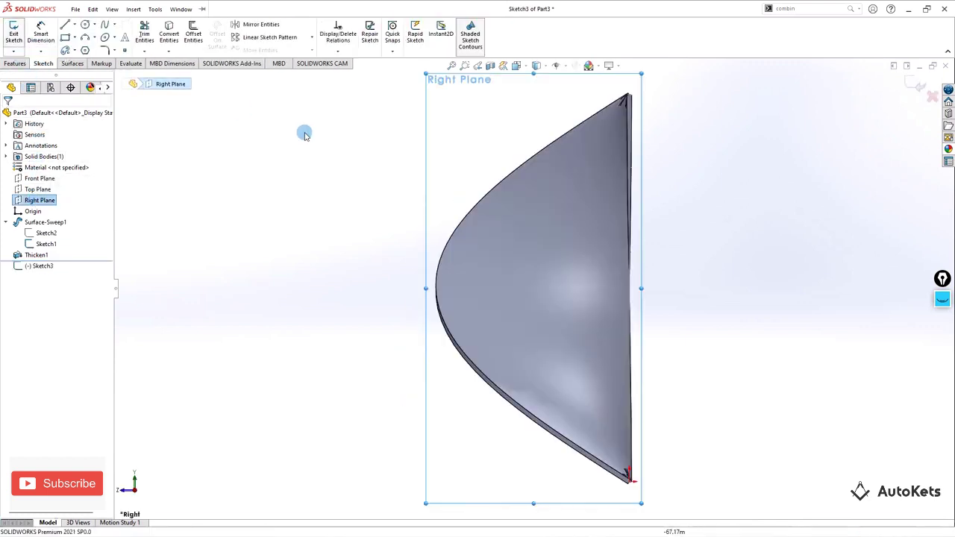
click(112, 9)
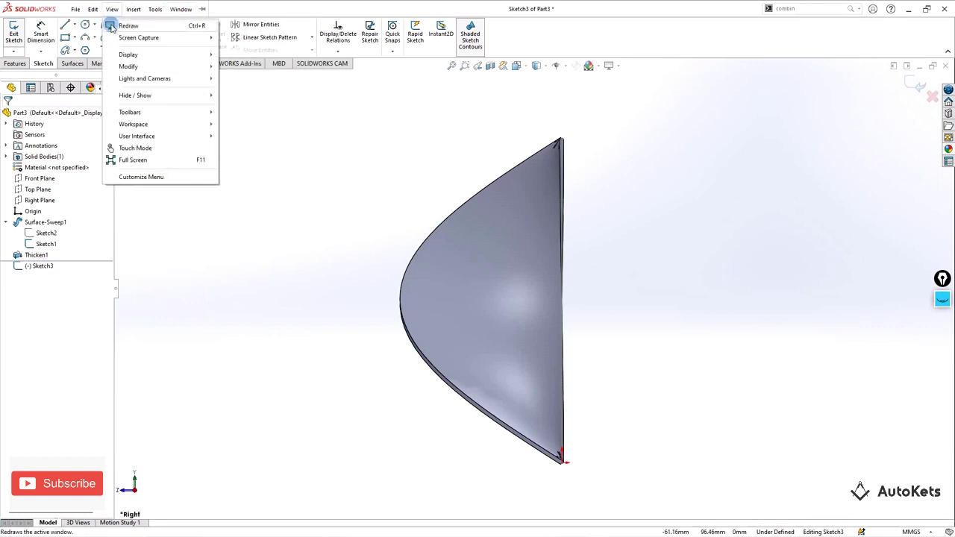
click(84, 27)
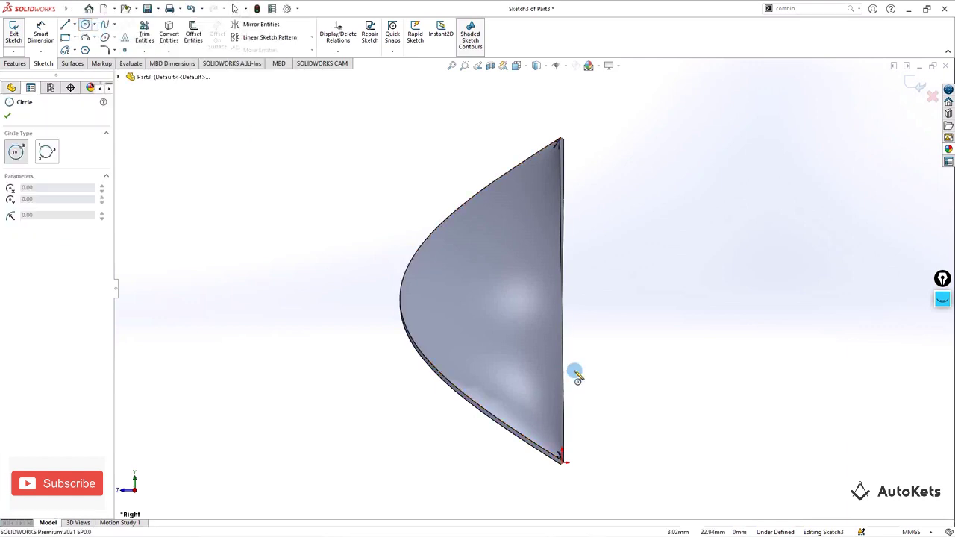
click(563, 303)
click(562, 139)
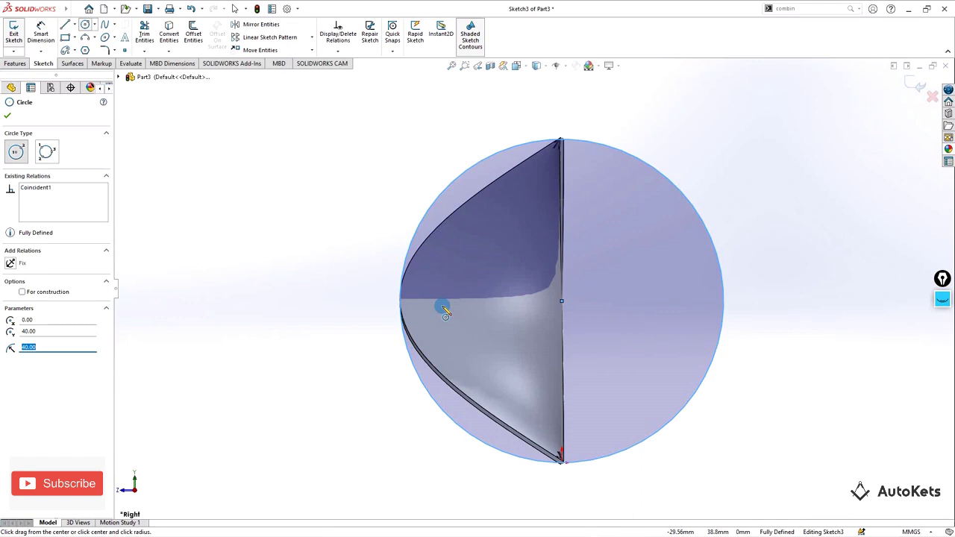
key(Escape)
middle_drag(449, 312, 452, 360)
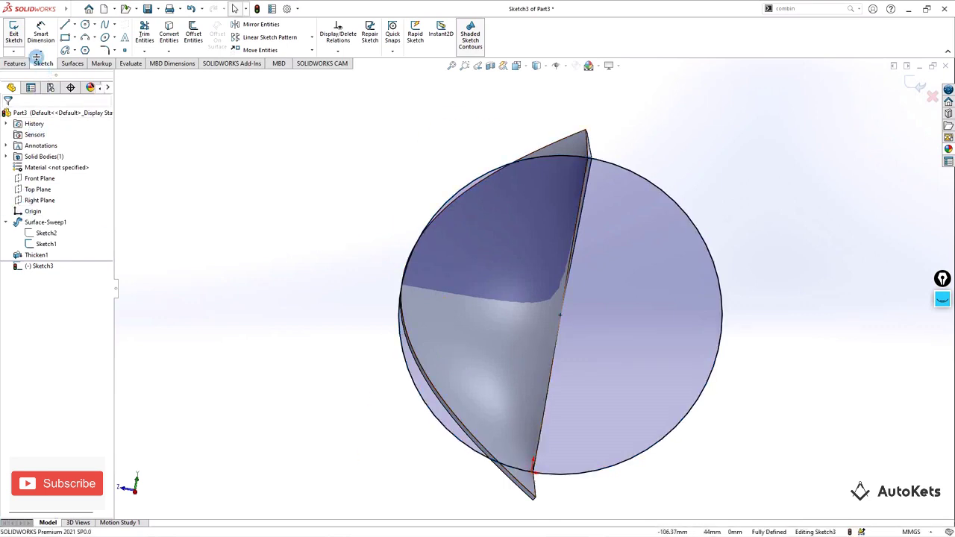
click(15, 39)
- Delete the circle sketch on the Right Plane
click(656, 185)
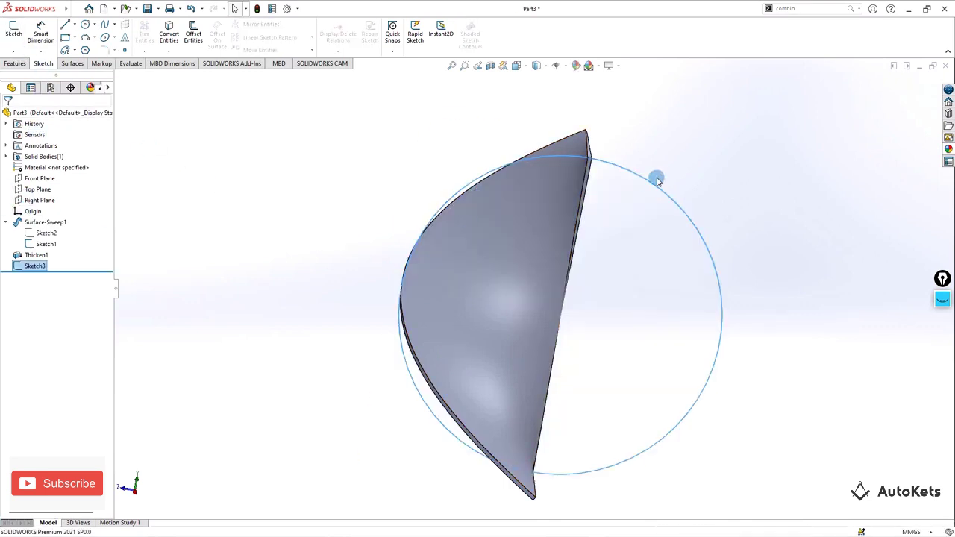
key(Delete)
key(Return)
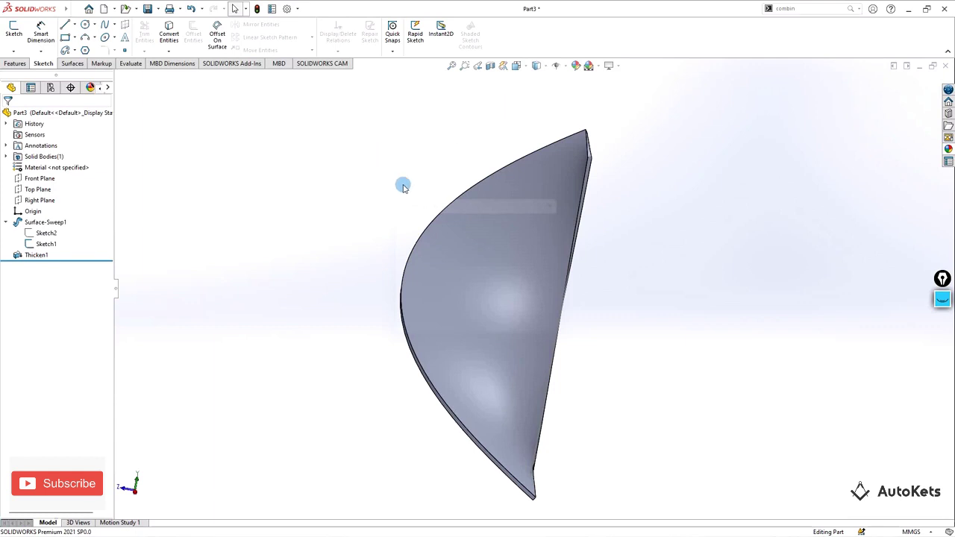
- Create a reference axis through the Origin and perpendicular to the Top Plane
middle_drag(396, 186, 451, 354)
click(15, 63)
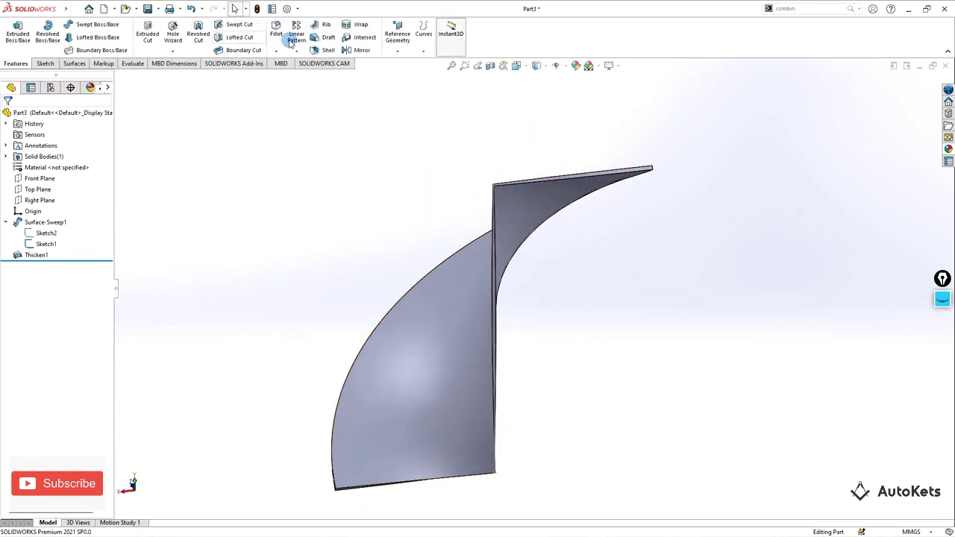
click(397, 36)
click(405, 76)
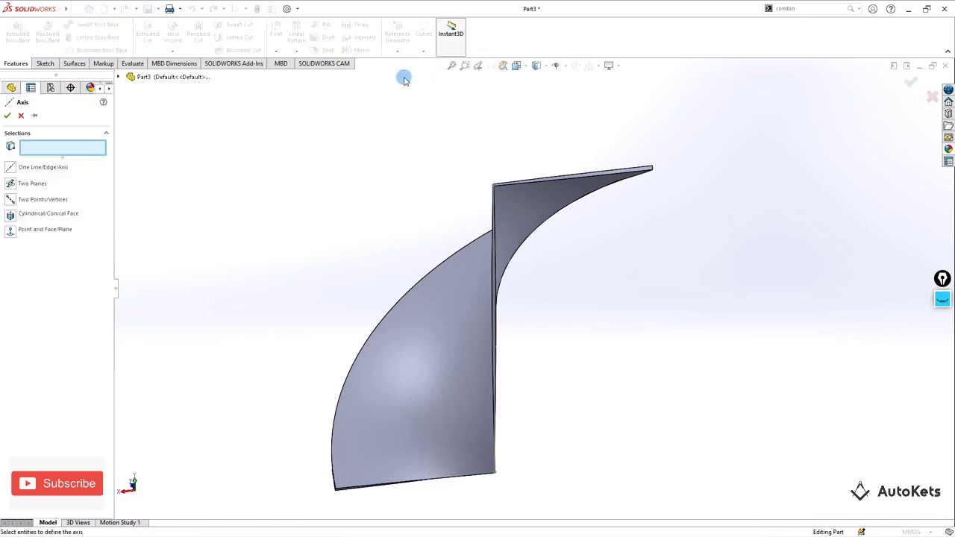
click(398, 102)
scroll(499, 410, down, 3)
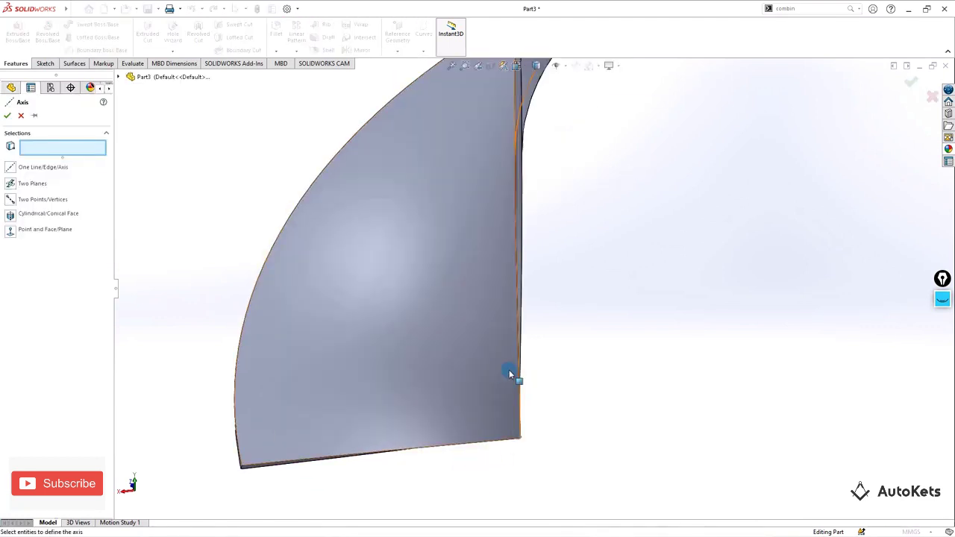
middle_drag(510, 374, 473, 375)
click(117, 77)
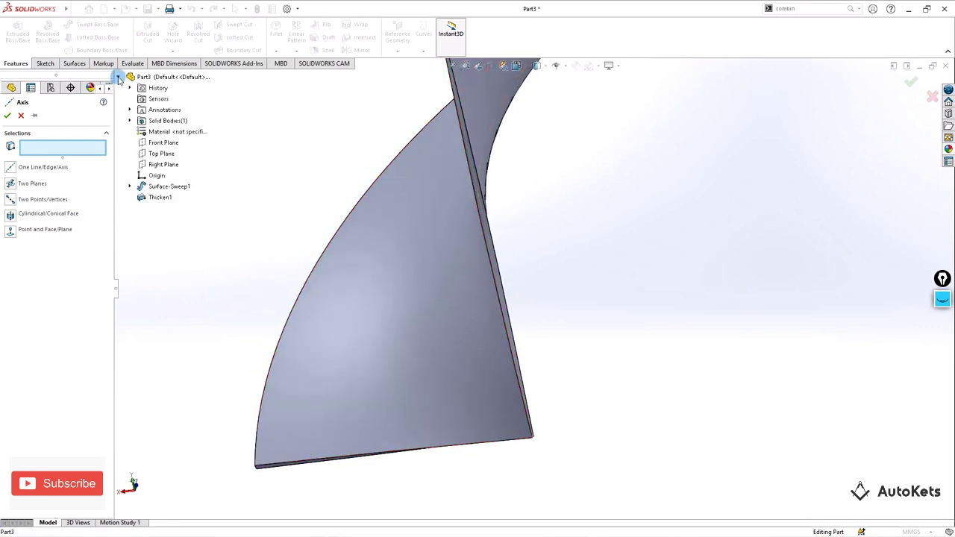
click(155, 176)
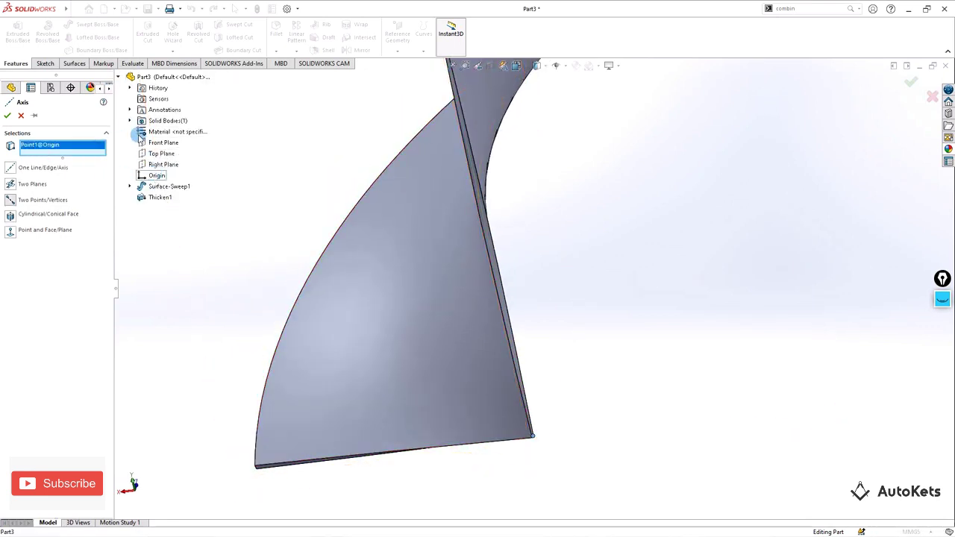
click(161, 153)
middle_drag(244, 199, 489, 278)
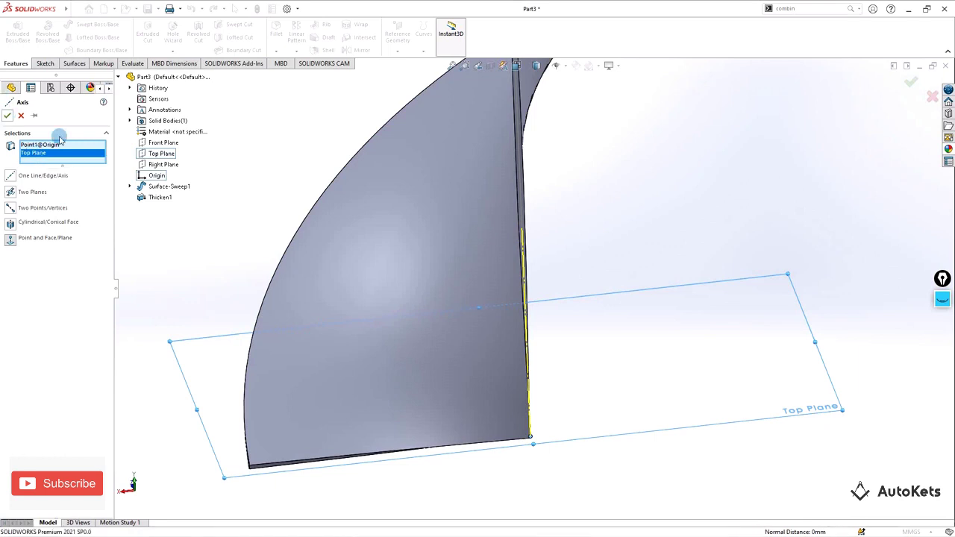
click(8, 116)
middle_drag(233, 178, 142, 168)
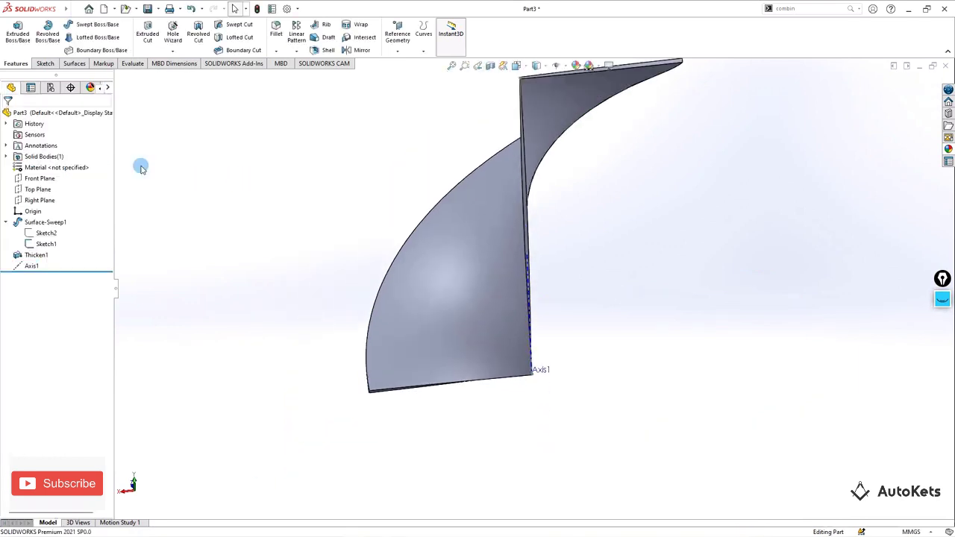
- Start a new sketch on the Front Plane
click(38, 178)
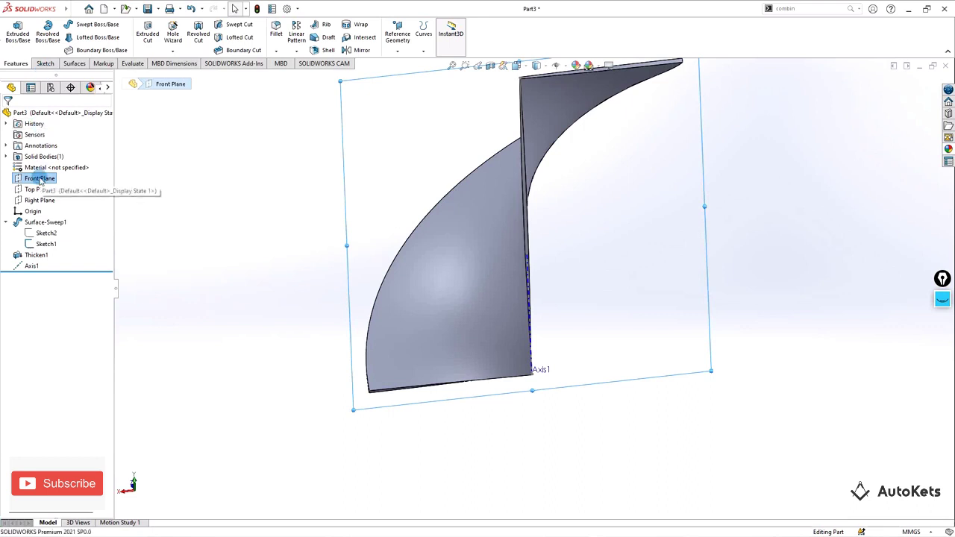
scroll(559, 314, down, 3)
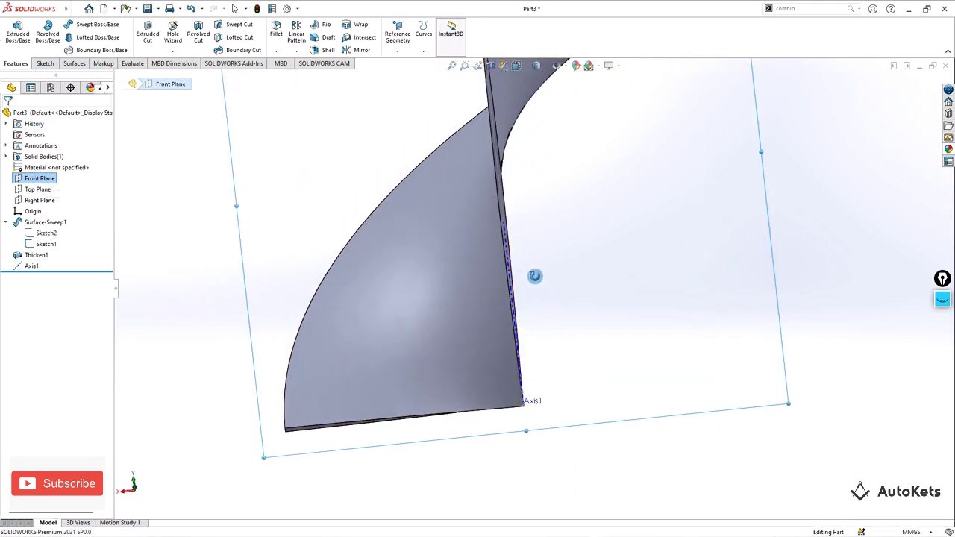
scroll(512, 267, up, 3)
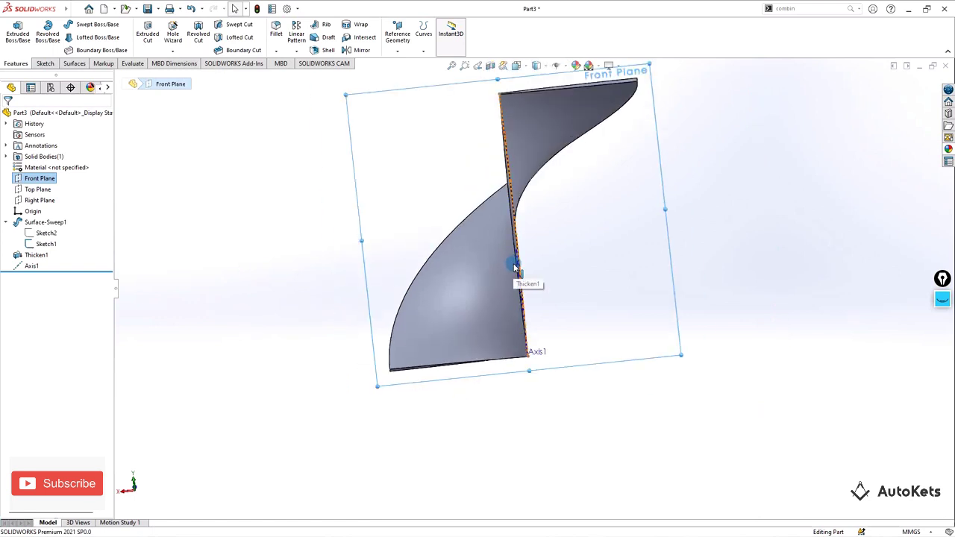
click(44, 64)
click(14, 34)
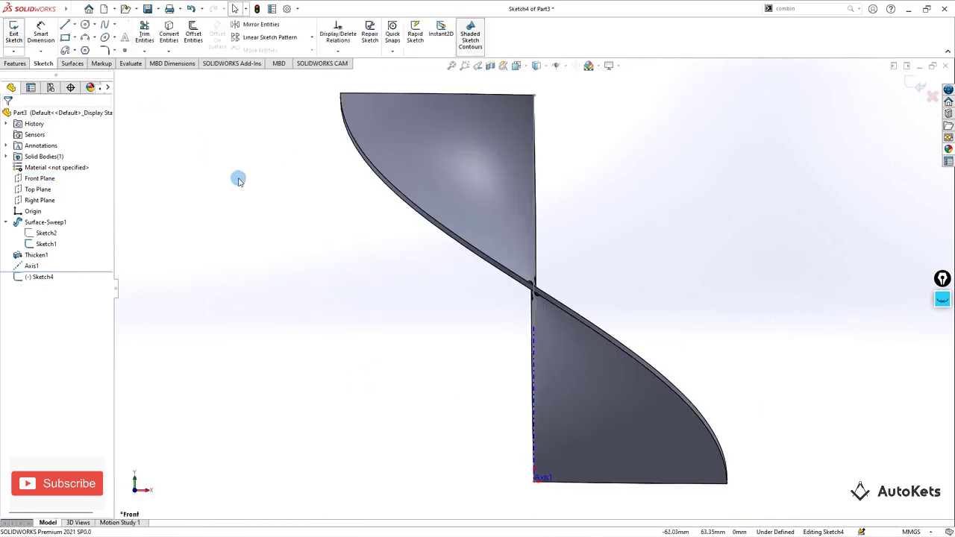
- Try a circle about 39.6 mm in radius centred near the blade's midpoint, and delete it
click(85, 24)
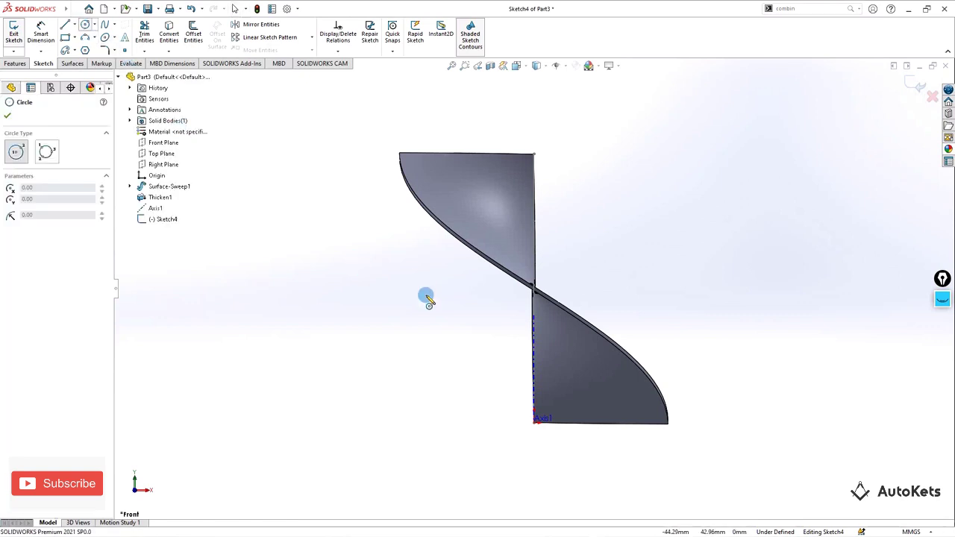
click(534, 288)
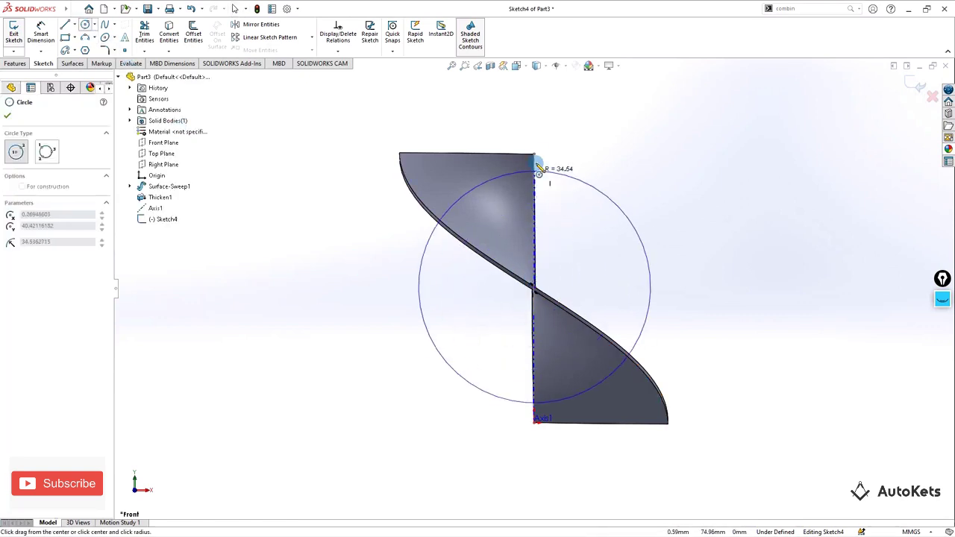
click(535, 152)
scroll(644, 293, down, 3)
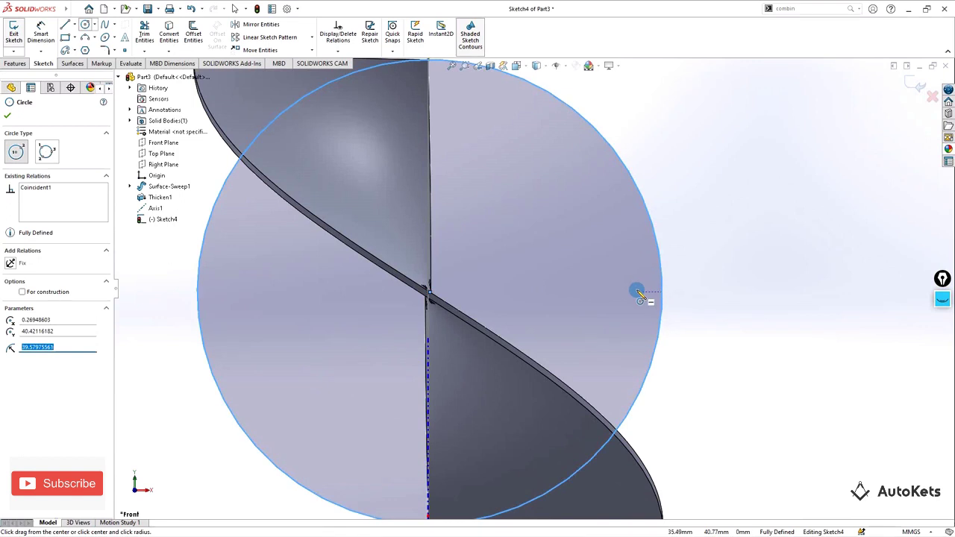
scroll(641, 294, up, 2)
scroll(640, 294, up, 2)
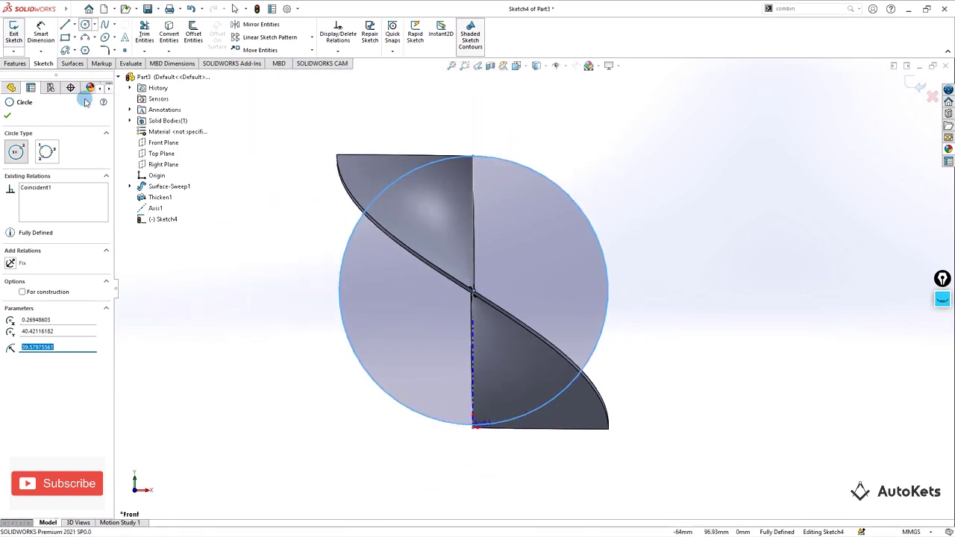
click(10, 114)
click(403, 176)
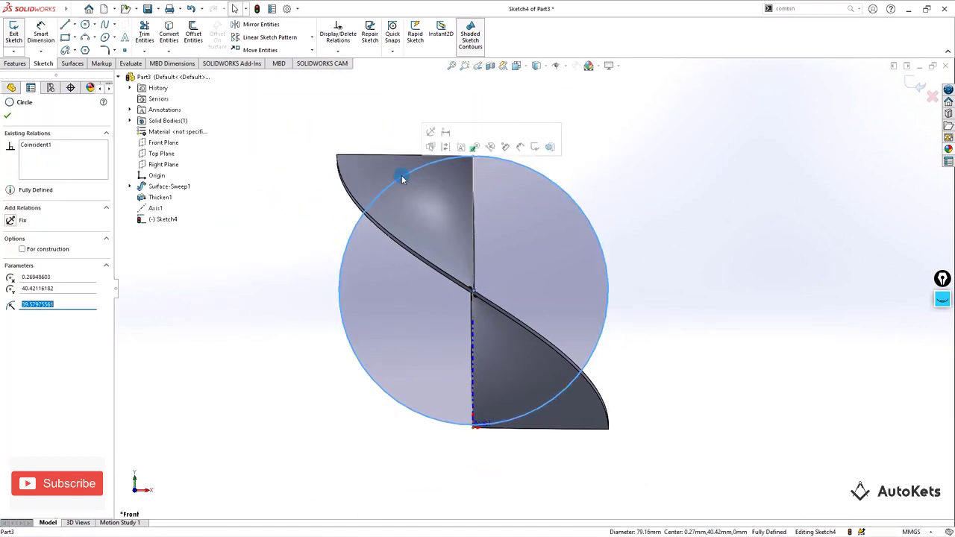
key(Delete)
- From the back view, sketch a 40 mm radius circle centred on the twist line 40 mm above the origin
click(517, 65)
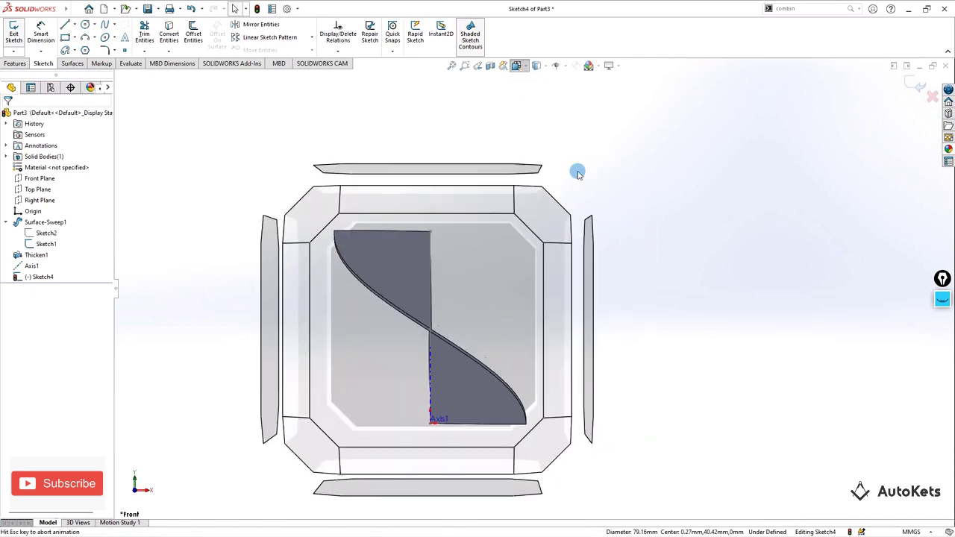
click(572, 122)
scroll(445, 316, down, 2)
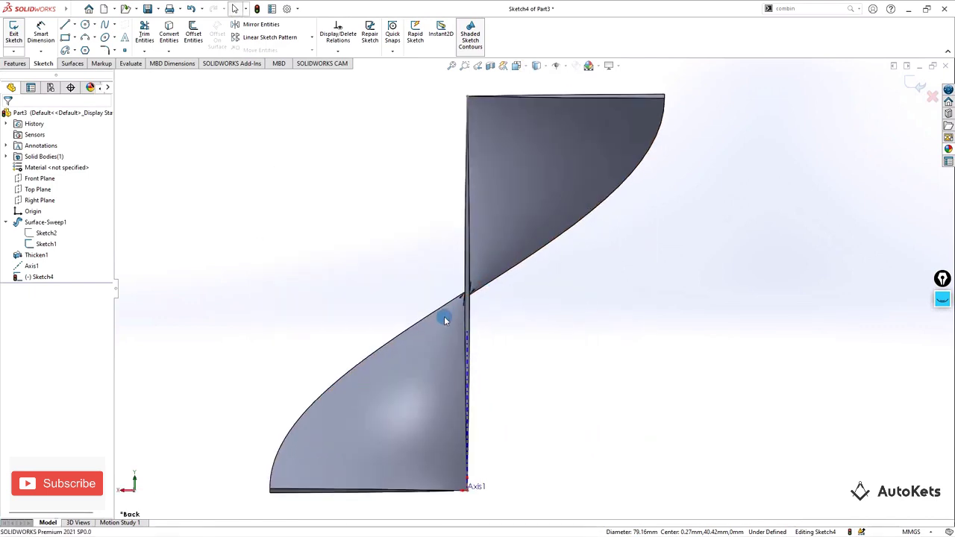
click(85, 25)
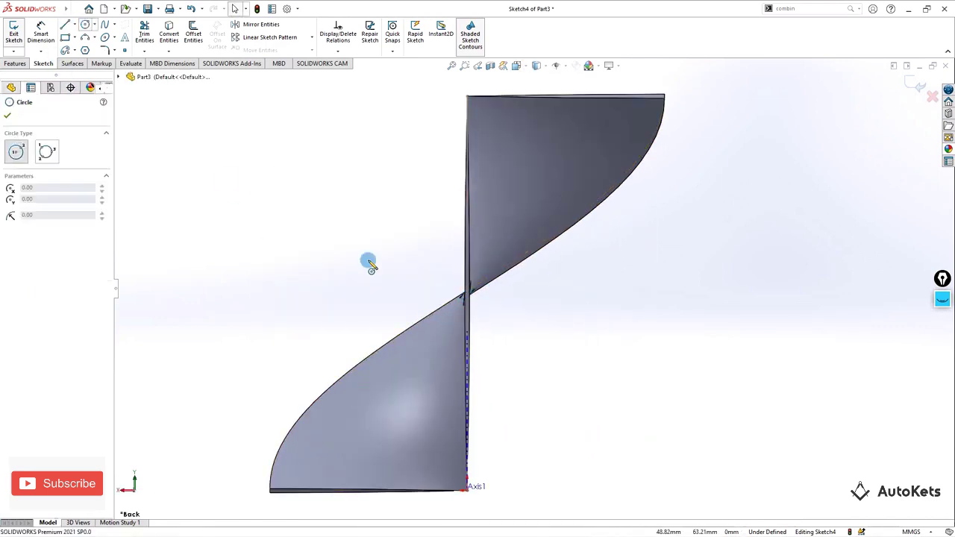
scroll(470, 298, down, 1)
click(478, 292)
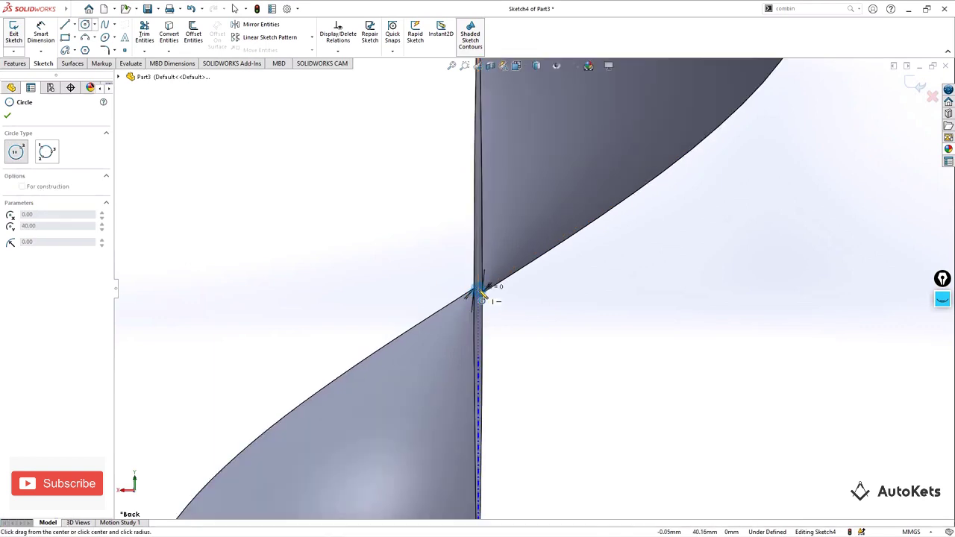
scroll(490, 298, up, 3)
click(511, 130)
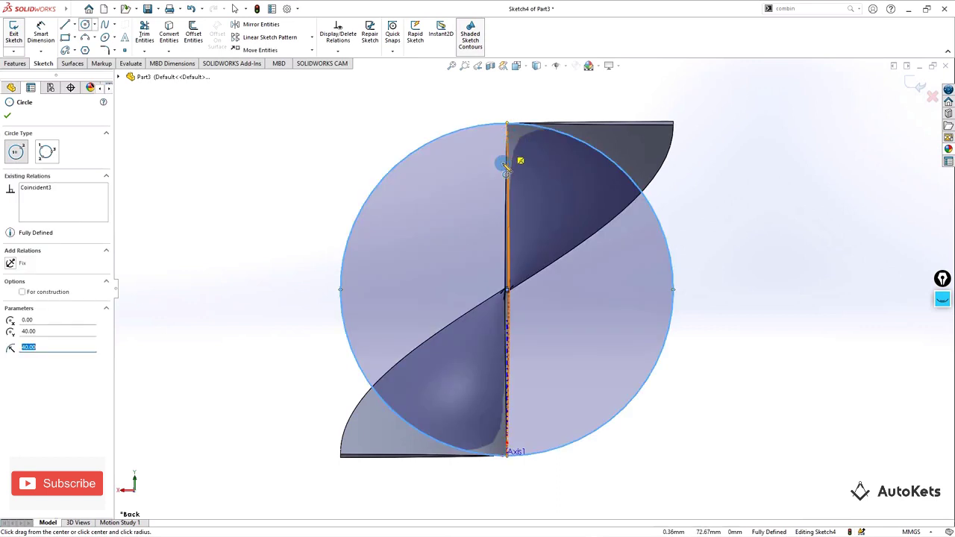
key(Escape)
- Draw an 80 mm horizontal line across the circle's diameter between its two side quadrant points
scroll(495, 207, up, 2)
click(66, 24)
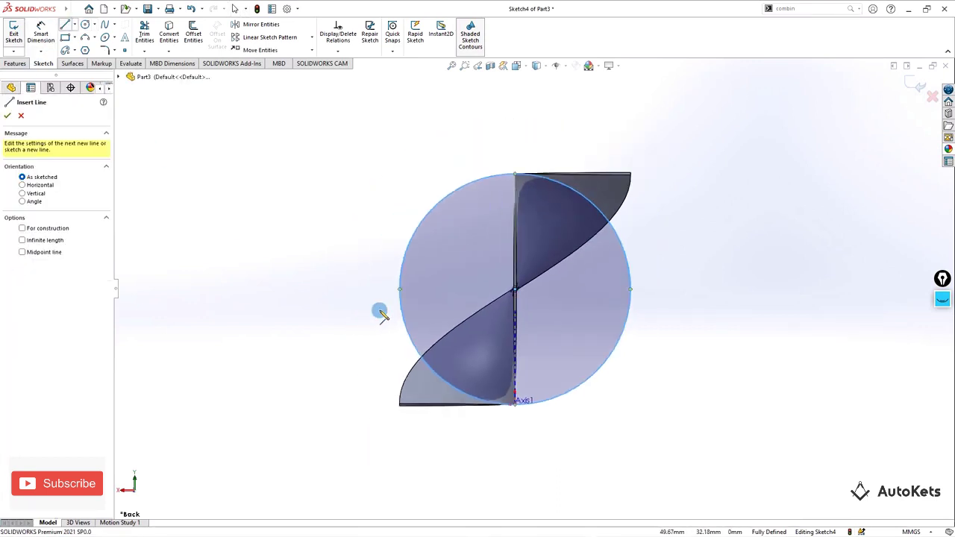
click(400, 288)
click(630, 289)
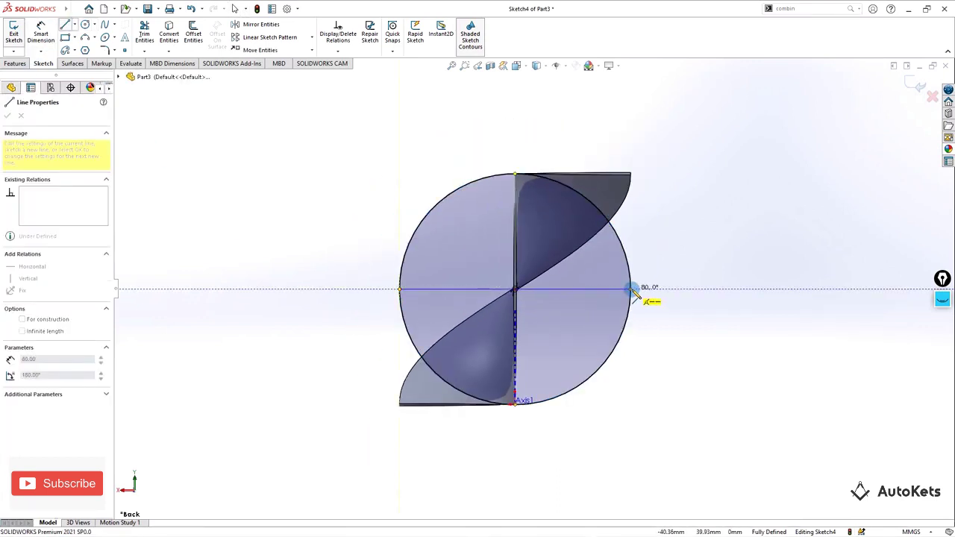
- Sketch a rectangular outline around the circle's upper half, with short horizontal lines, the first about 12 mm long, joining the diameter's ends
key(Escape)
click(66, 24)
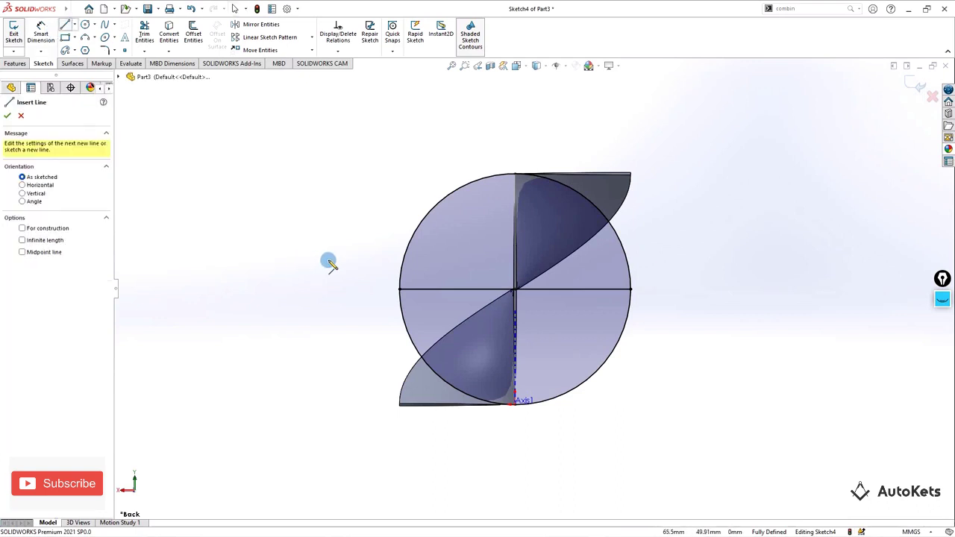
click(401, 288)
click(364, 288)
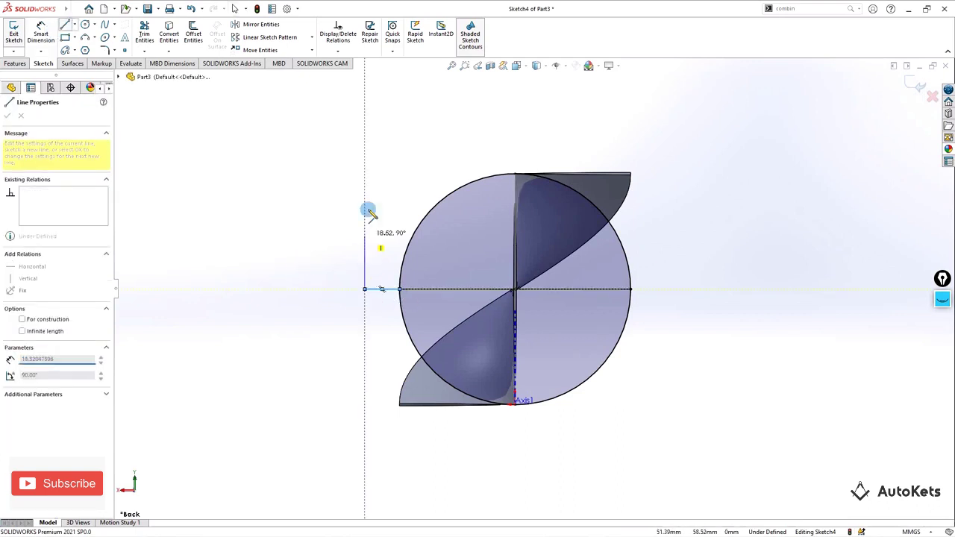
click(364, 112)
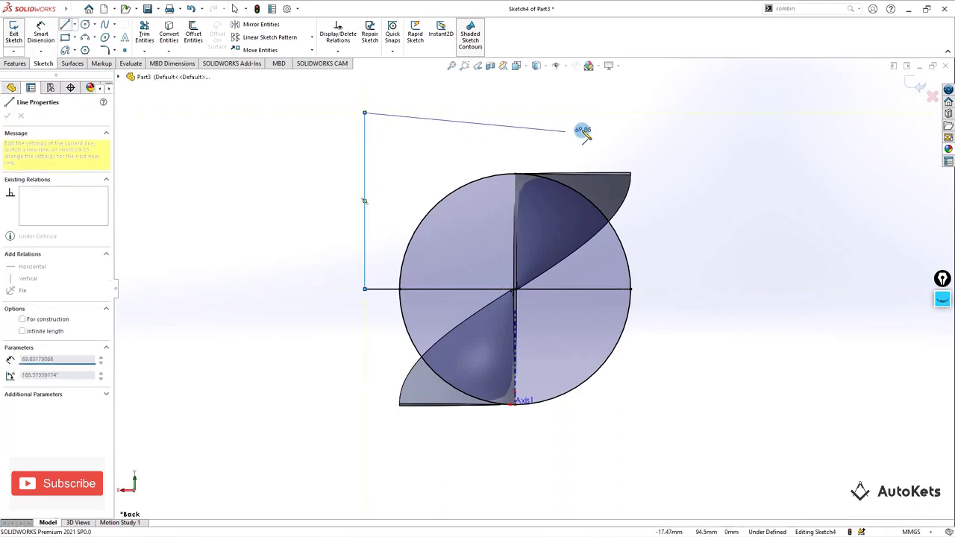
click(674, 112)
click(675, 289)
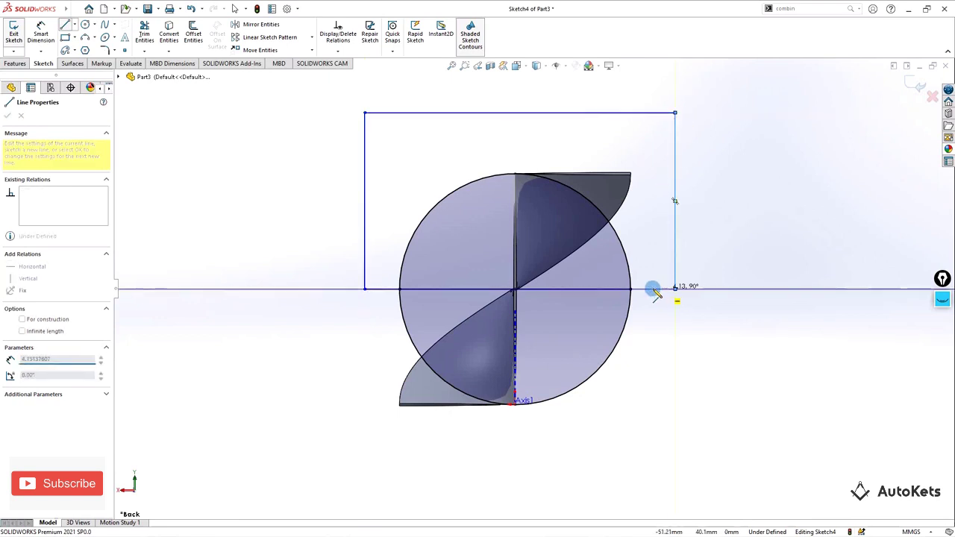
click(631, 289)
key(Escape)
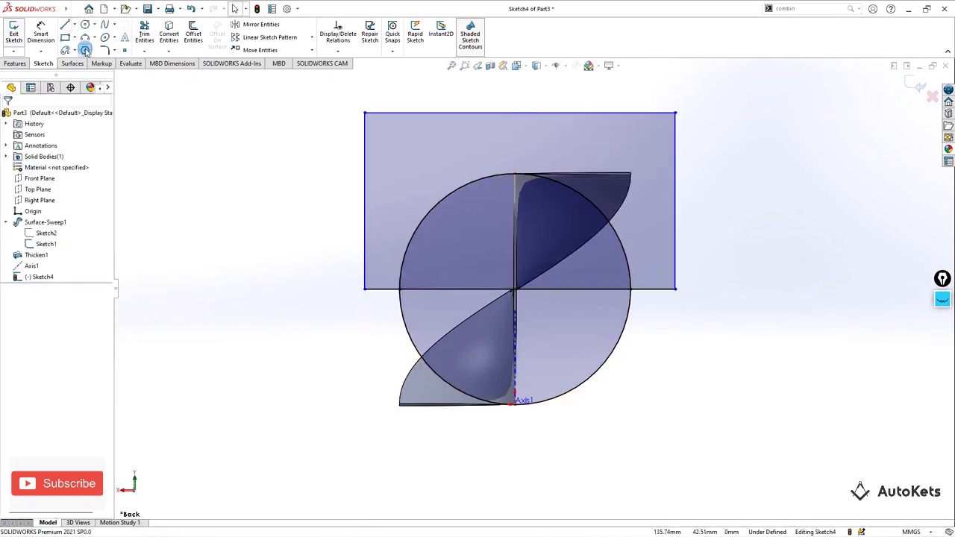
- Trim away the lower half of the circle and convert the 80 mm diameter line to construction geometry
click(144, 33)
drag(425, 327, 378, 335)
key(Escape)
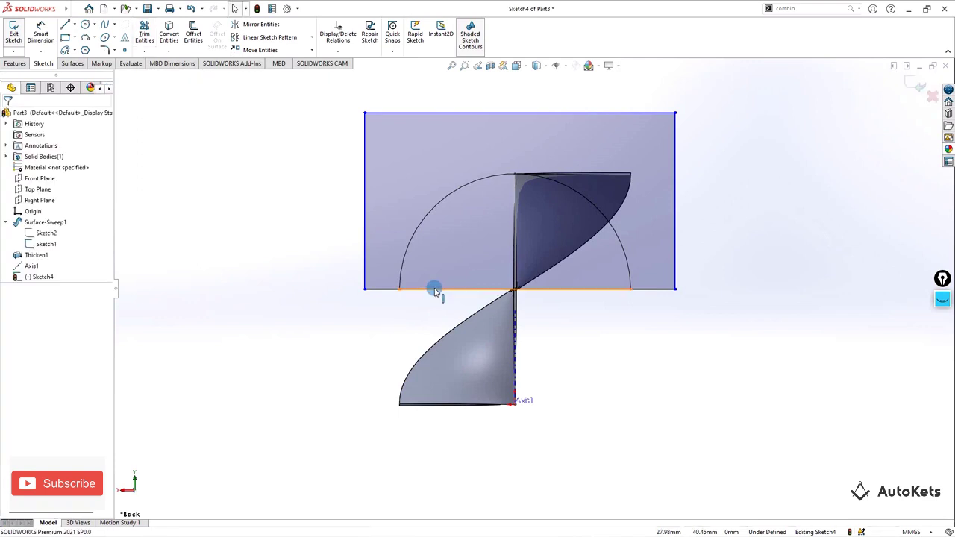
click(418, 289)
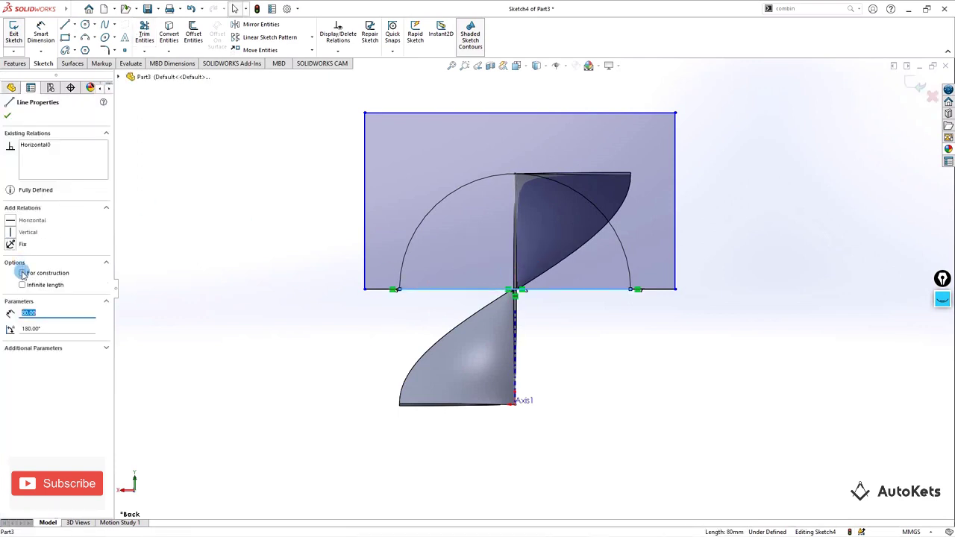
click(22, 274)
click(7, 114)
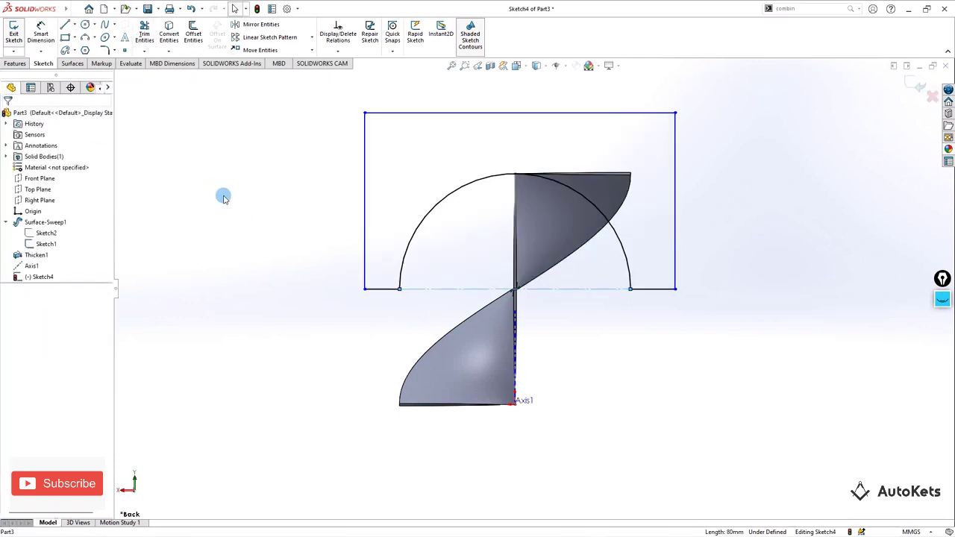
- Add an Equal relation between the two short horizontal lines beside the semicircle and exit the sketch
click(387, 291)
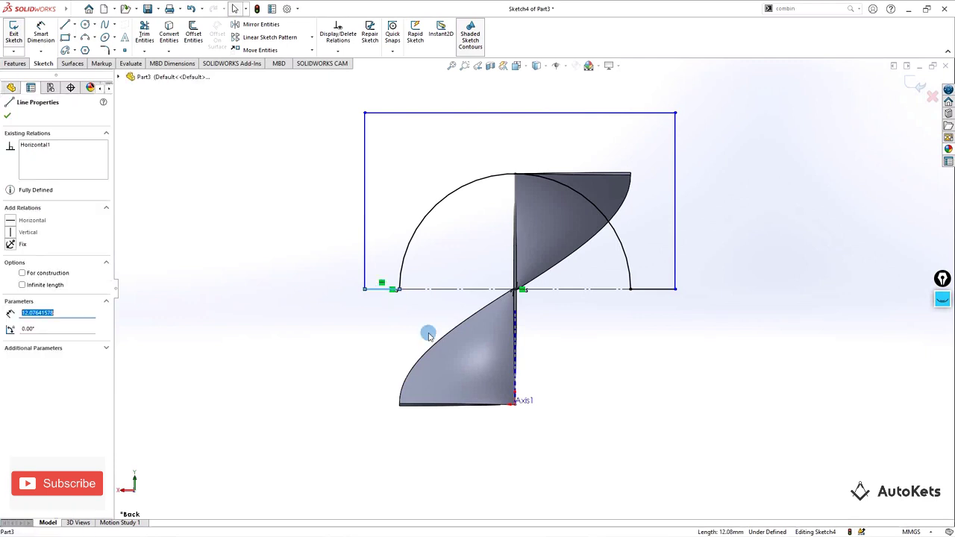
ctrl+click(660, 288)
click(10, 336)
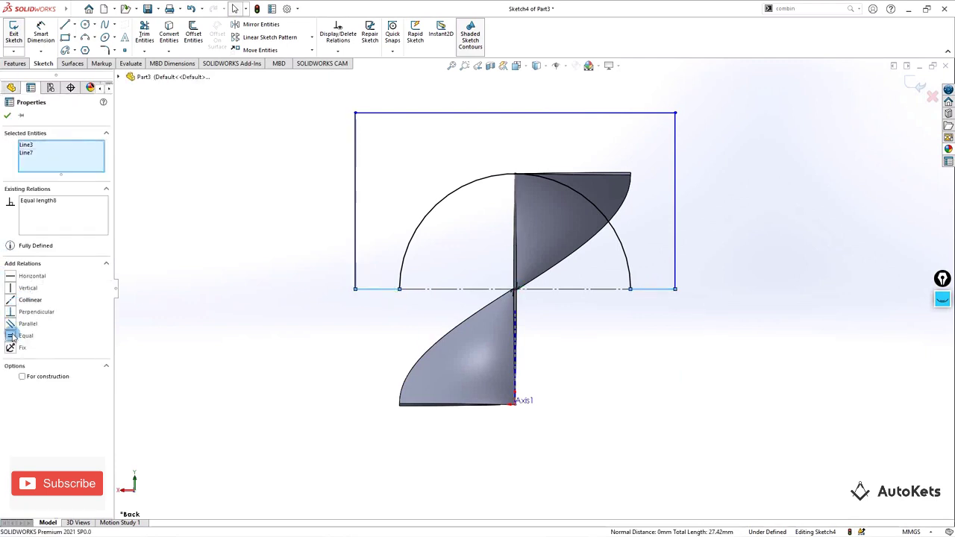
click(7, 116)
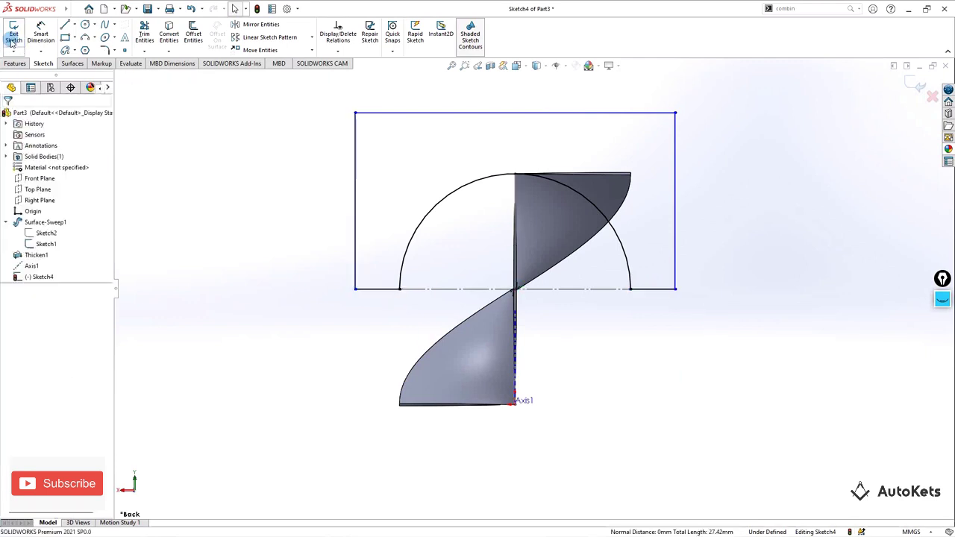
click(15, 36)
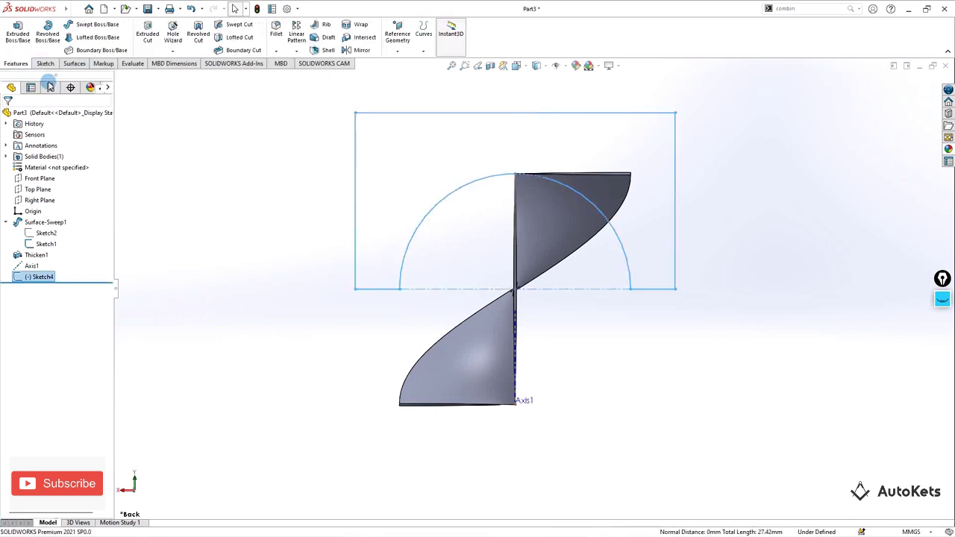
- Trim the thickened blade to a spherical outline with a full Revolved Cut of the sketch about its construction line
click(197, 38)
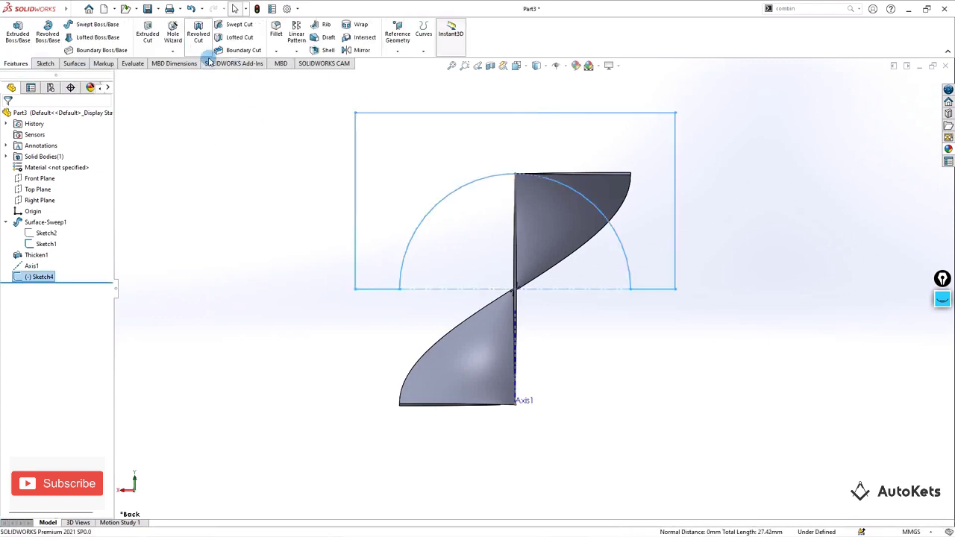
middle_drag(256, 291, 237, 396)
click(8, 116)
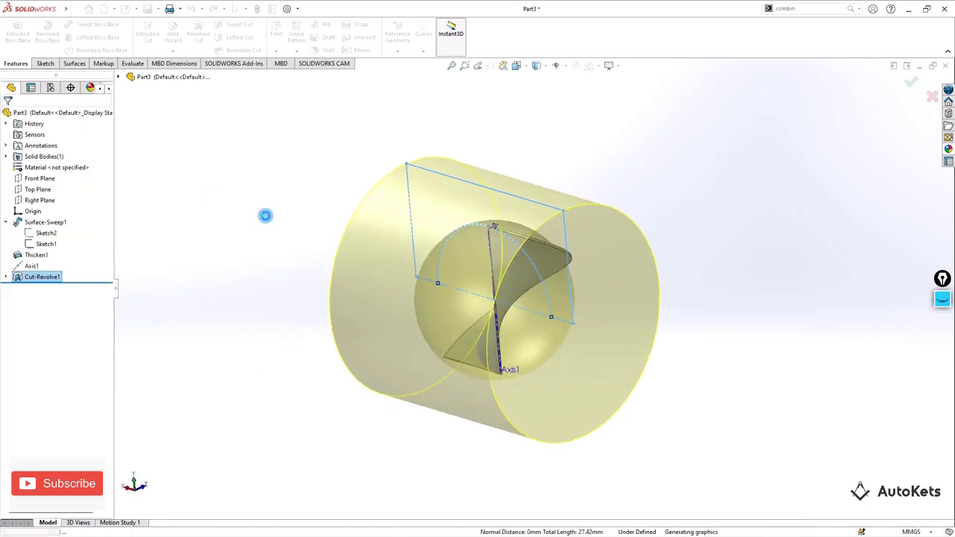
- Mirror the cut blade body about the Right Plane with Merge solids turned off
middle_drag(396, 296, 490, 346)
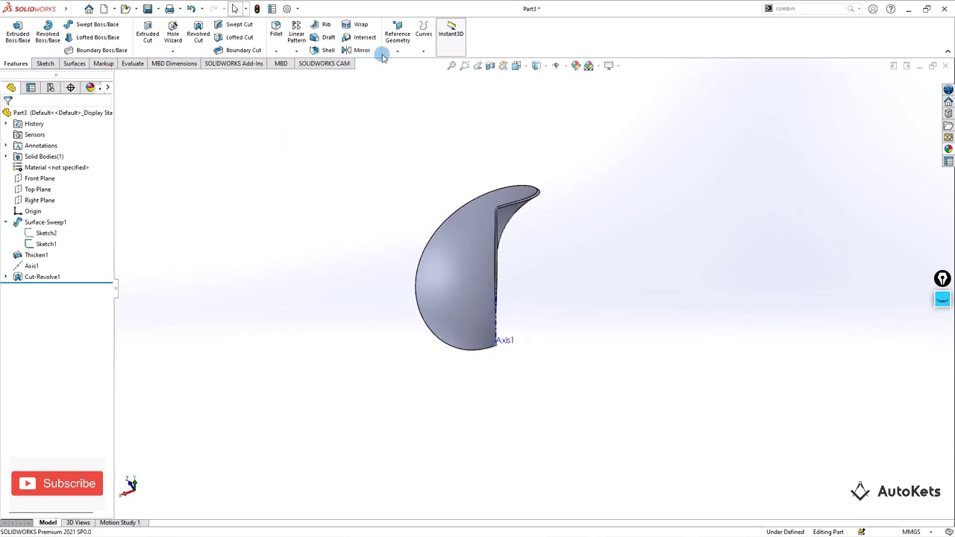
click(357, 50)
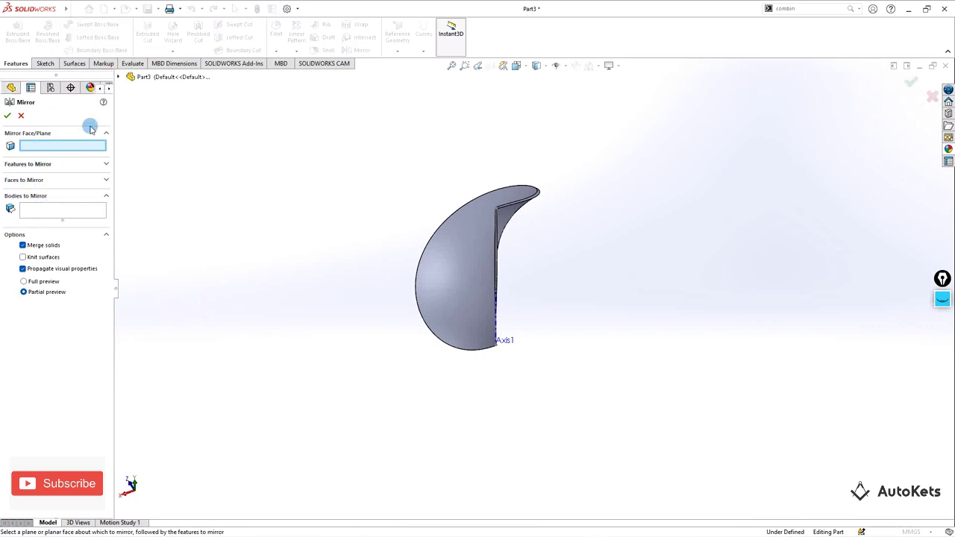
click(118, 77)
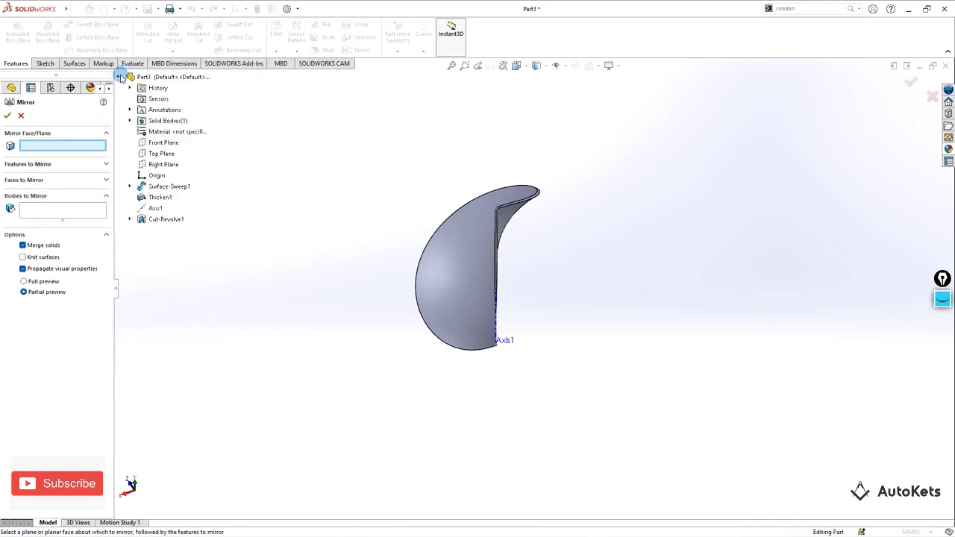
click(161, 164)
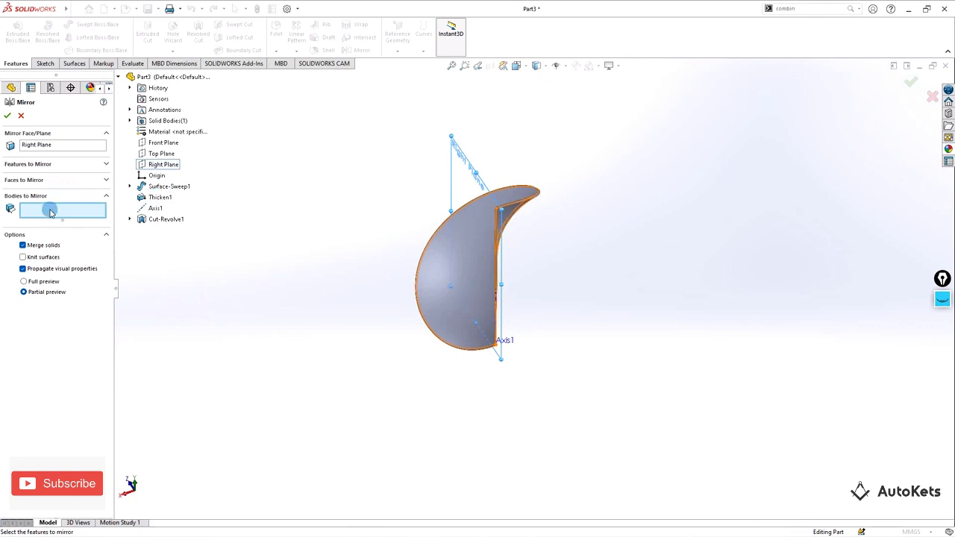
click(434, 266)
middle_drag(258, 306, 420, 320)
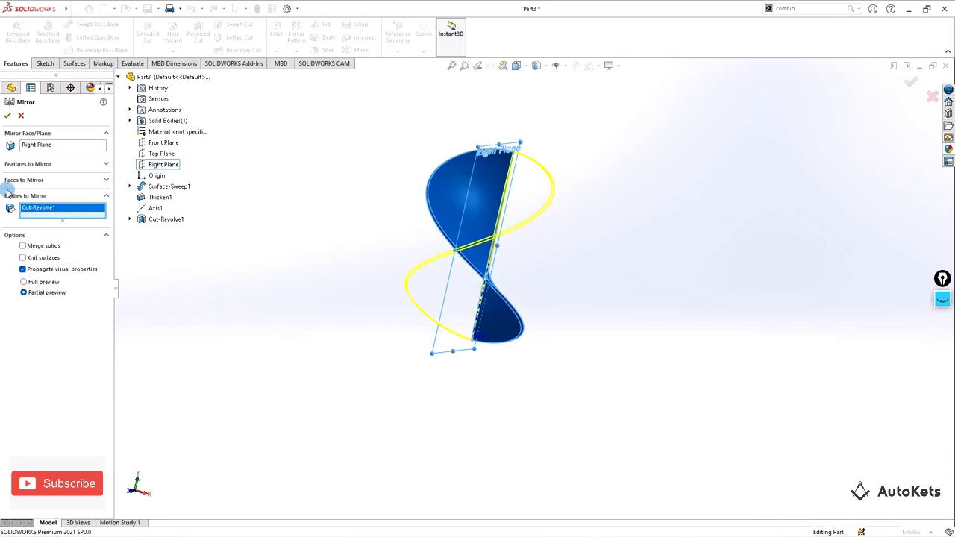
click(5, 116)
- Create a circular pattern of the cut and mirrored blade bodies around Axis1, with 12 equally spaced instances over 360 degrees
middle_drag(373, 289, 377, 341)
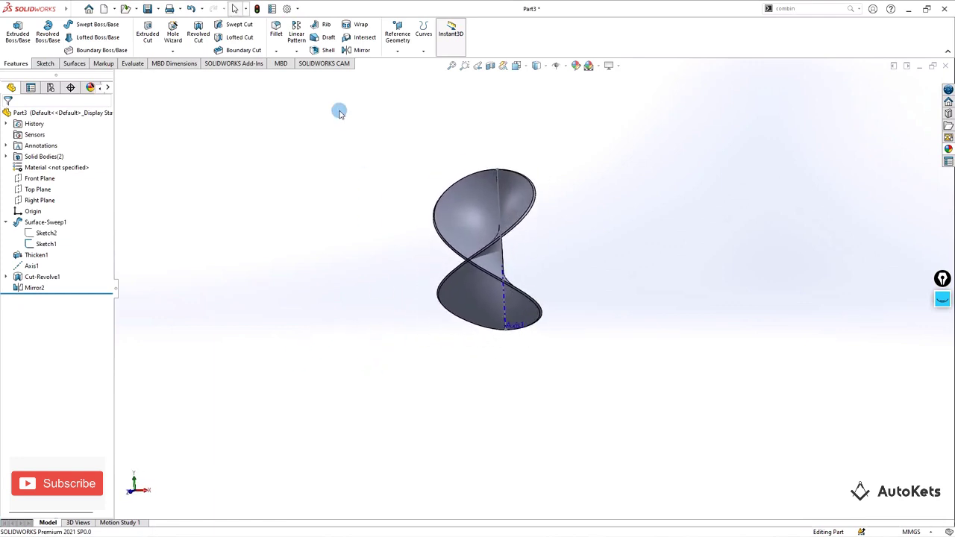
click(295, 53)
click(309, 75)
click(29, 253)
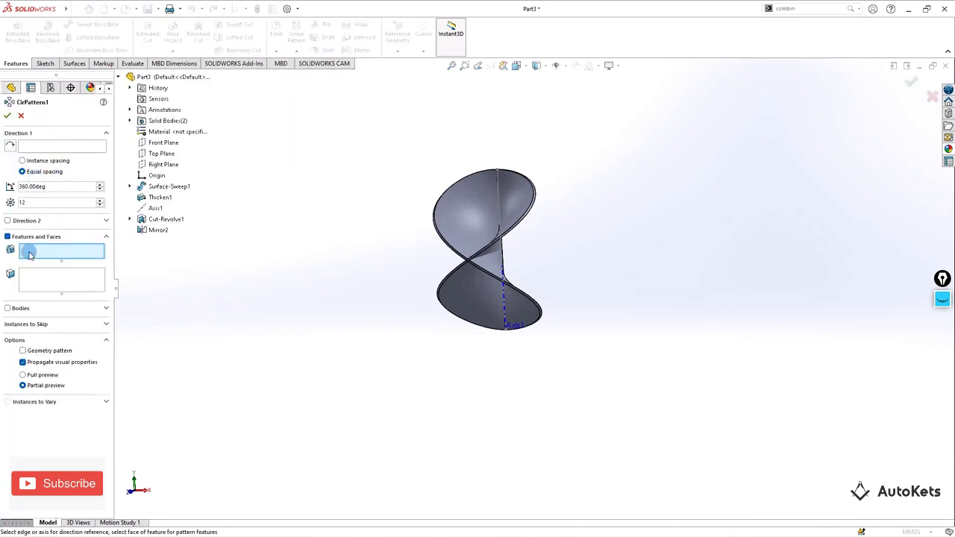
click(18, 307)
click(452, 200)
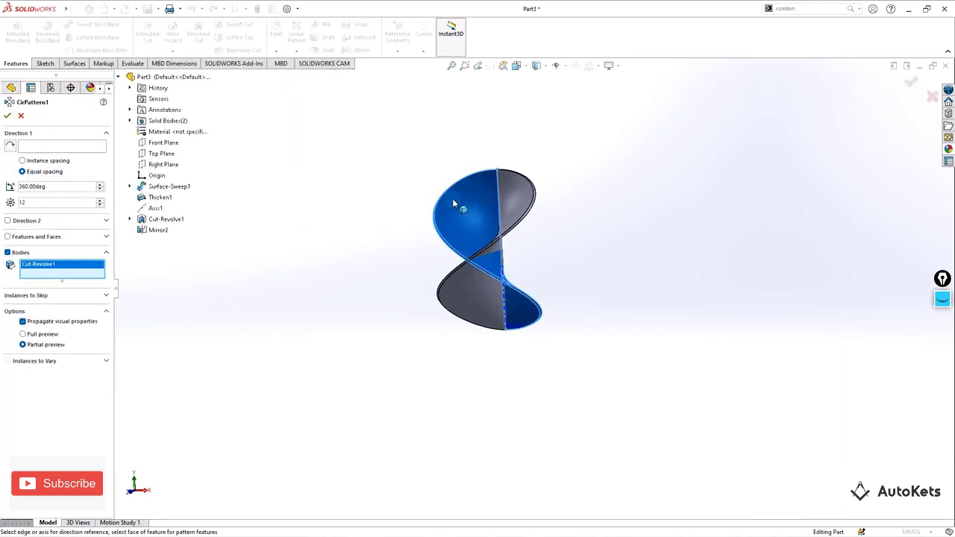
click(518, 198)
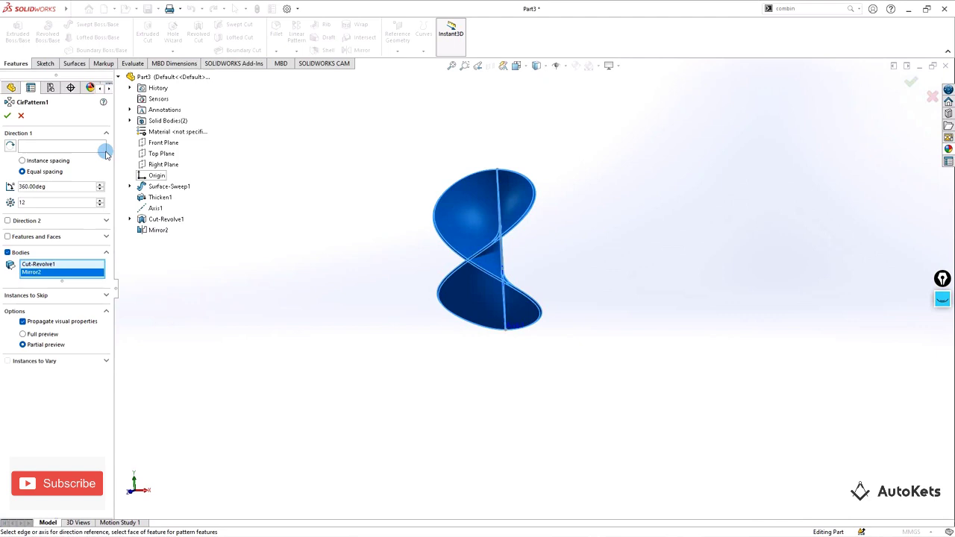
click(51, 149)
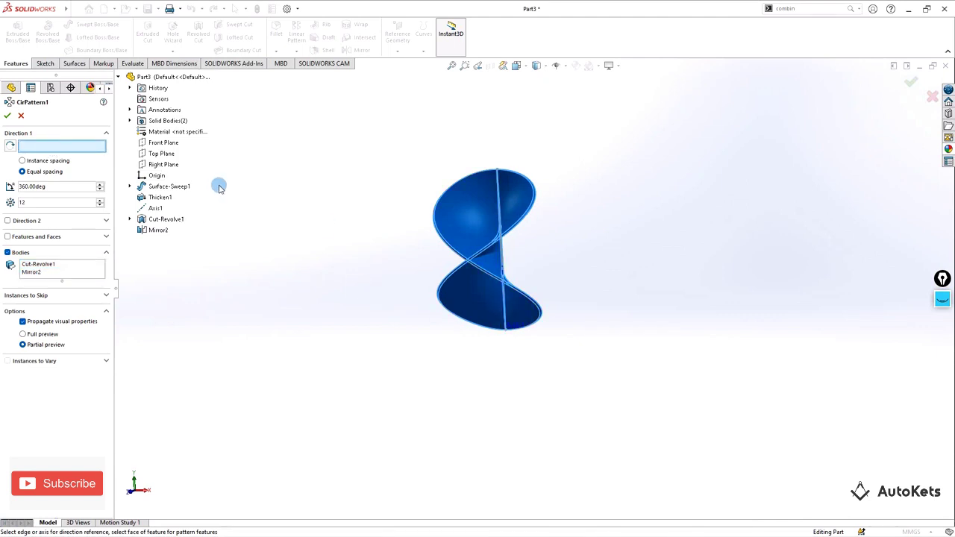
click(155, 208)
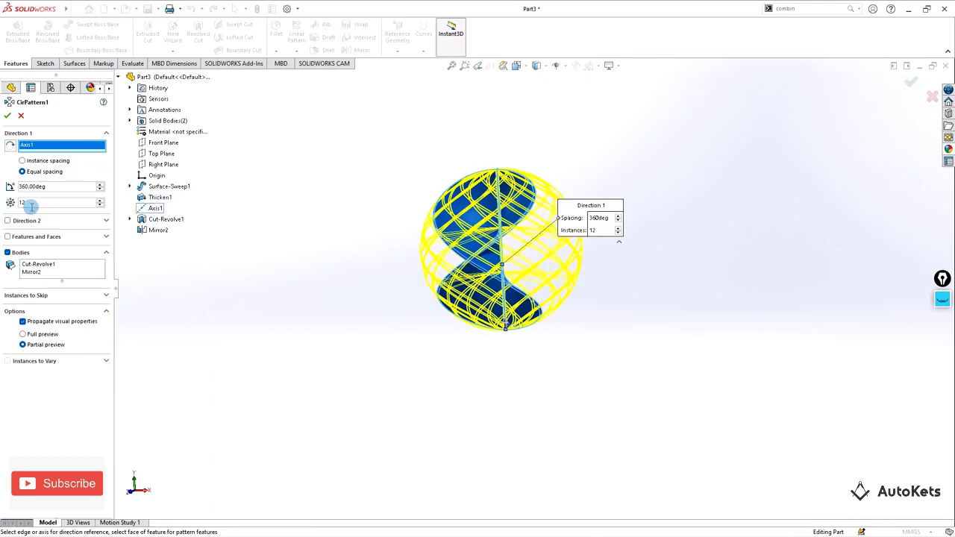
click(7, 115)
- Combine the 22 patterned bodies, the mirrored blade and the original cut blade into one solid using the Add operation
middle_drag(380, 222, 348, 273)
scroll(359, 272, down, 4)
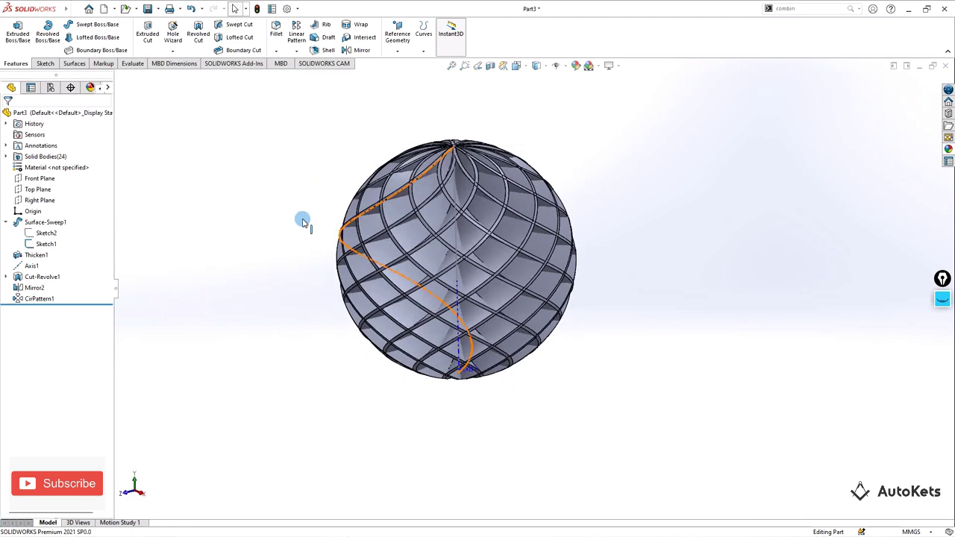
middle_drag(317, 238, 485, 261)
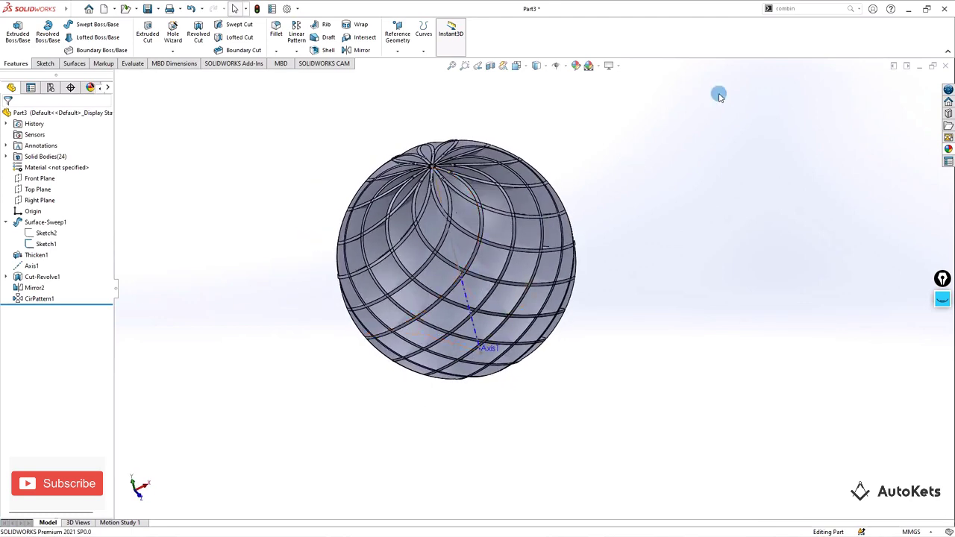
click(806, 8)
text(c)
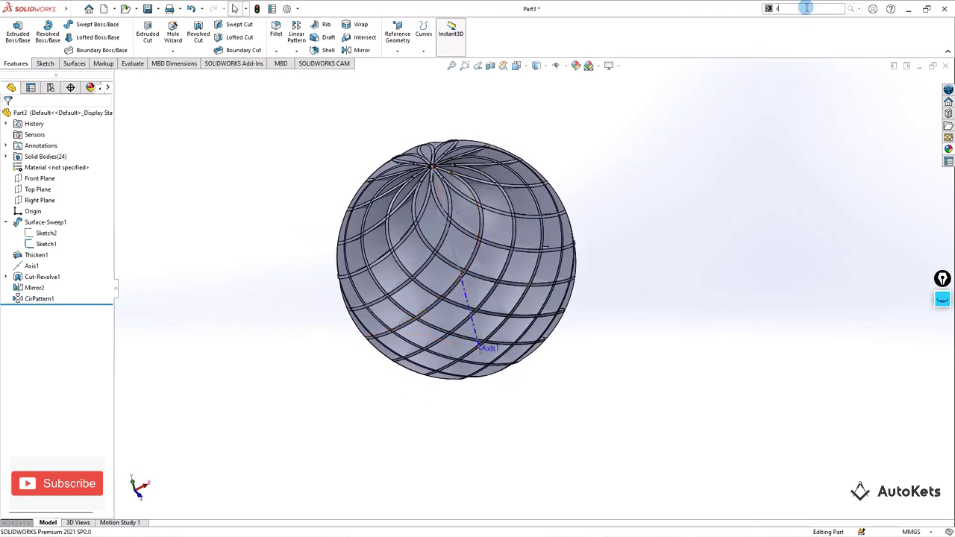
text(ombine)
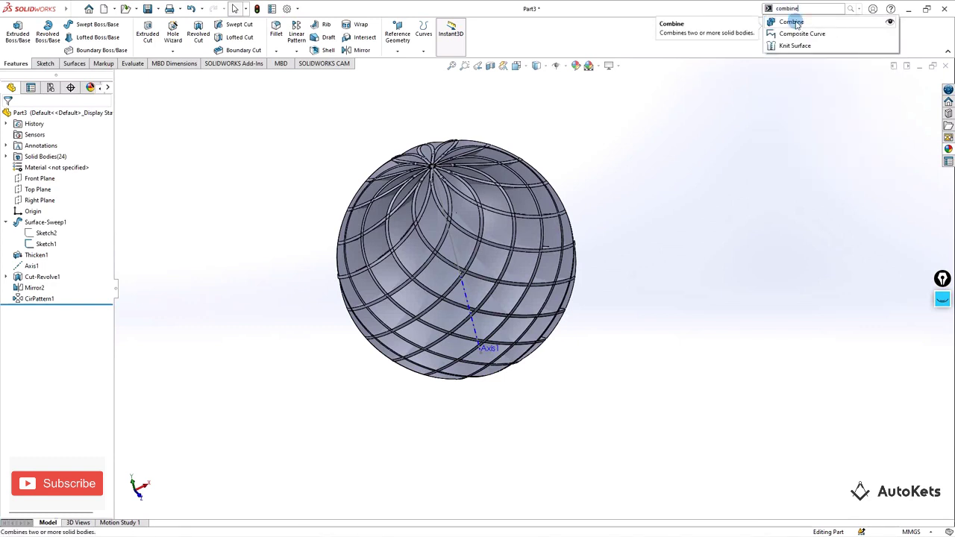
click(792, 21)
click(122, 177)
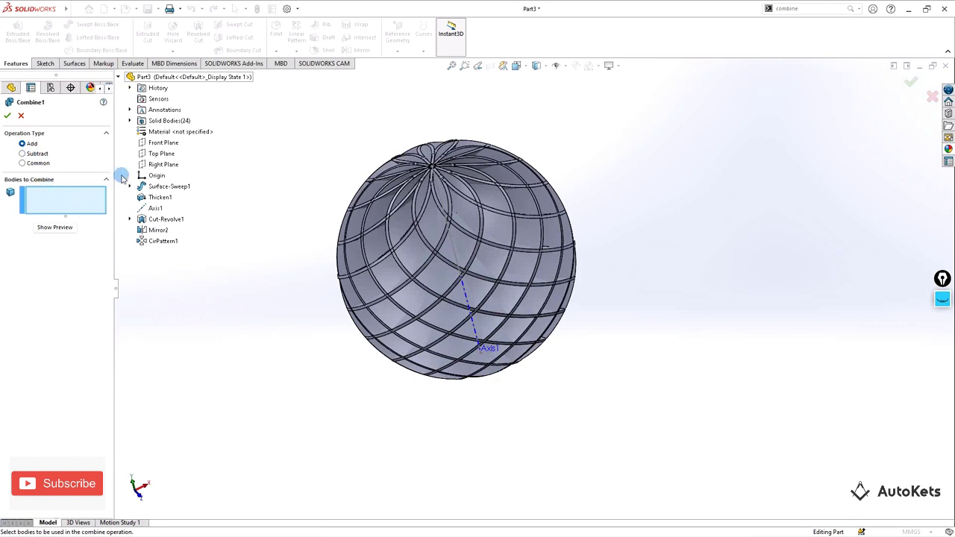
click(129, 121)
click(177, 154)
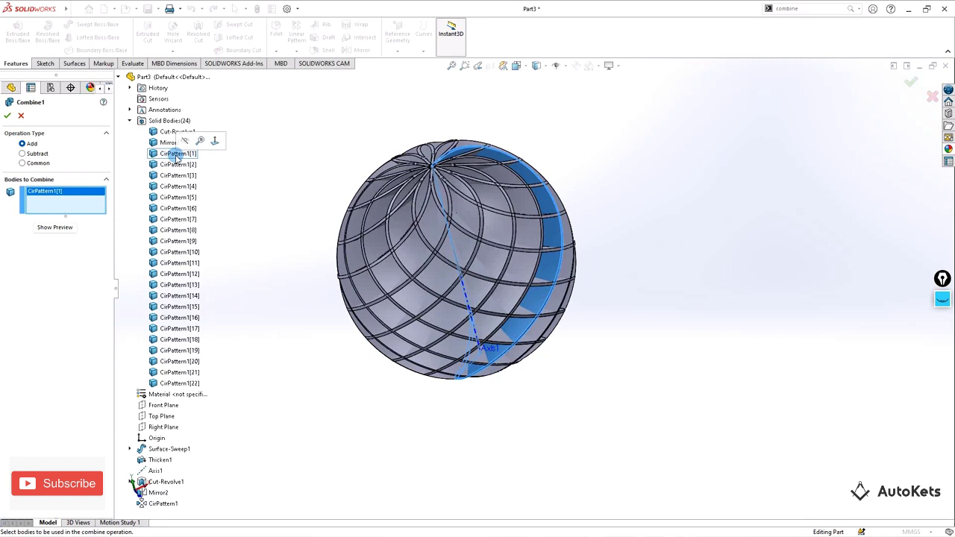
shift+click(174, 383)
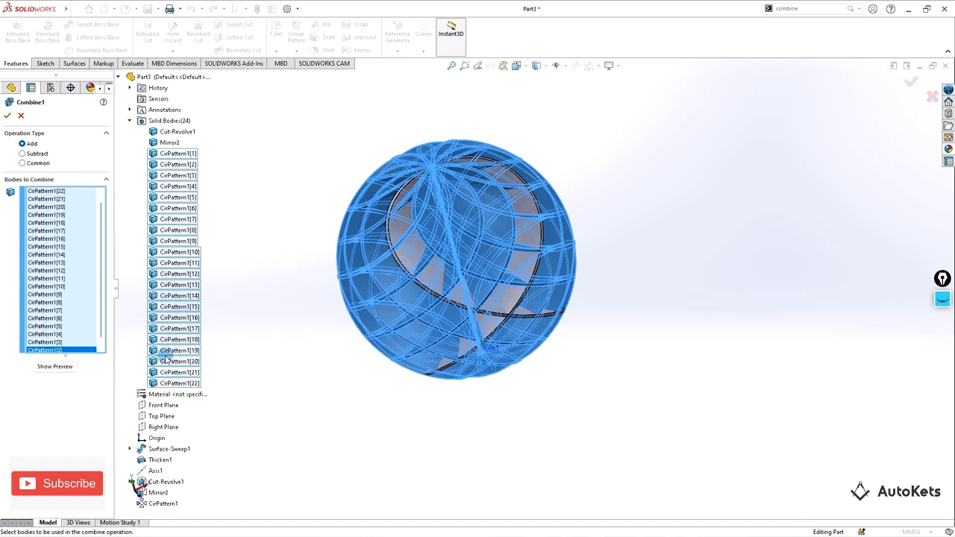
click(170, 142)
click(174, 133)
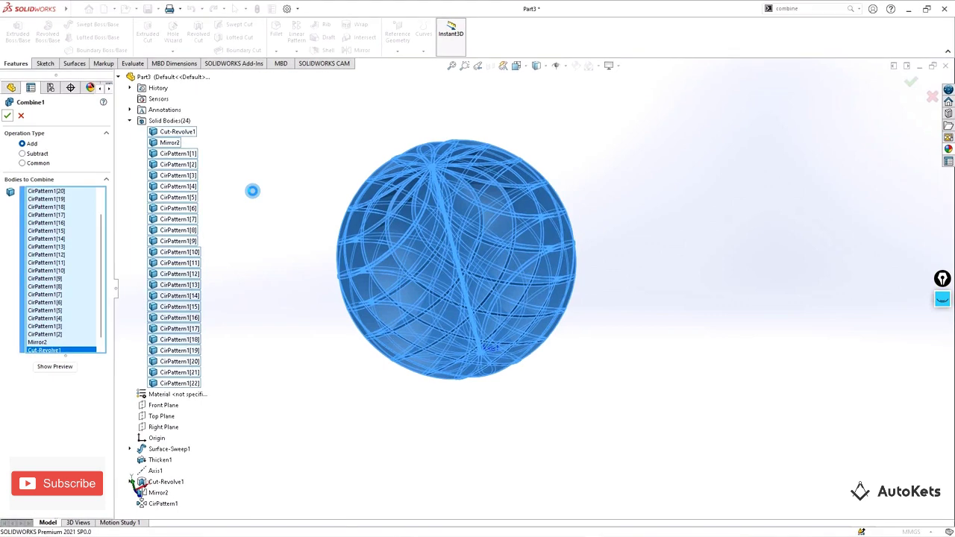
key(Return)
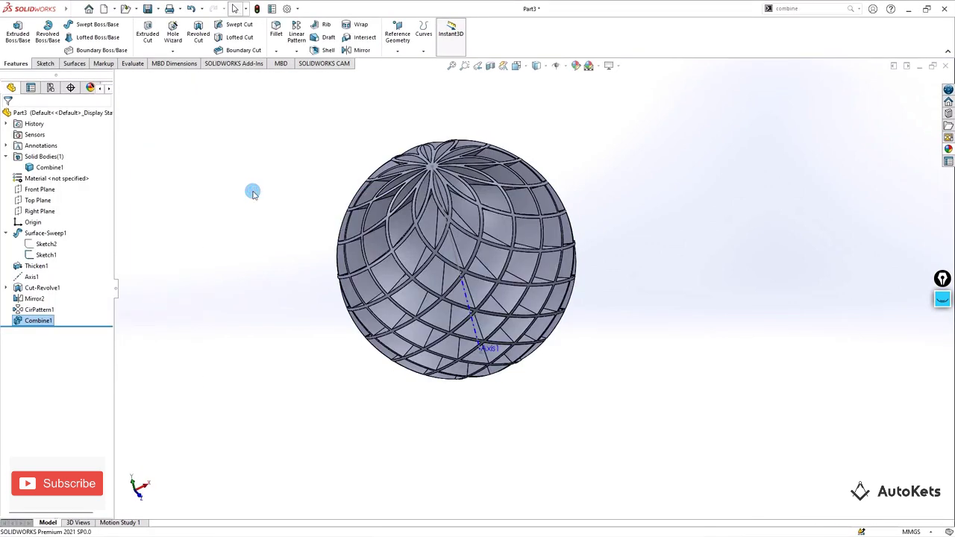
- Examine the combined lattice sphere from its pole and from the side
click(37, 321)
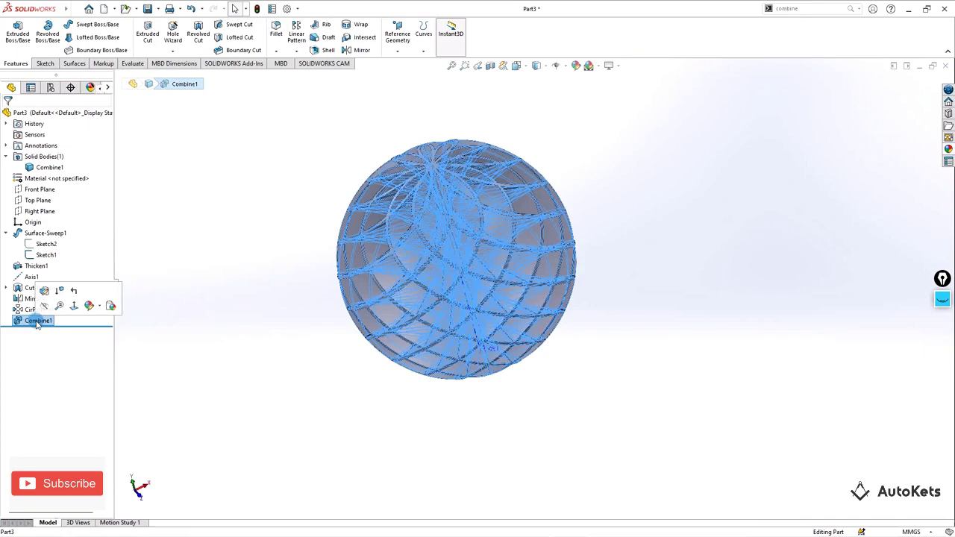
middle_drag(320, 262, 338, 318)
scroll(423, 265, down, 2)
middle_drag(423, 264, 485, 288)
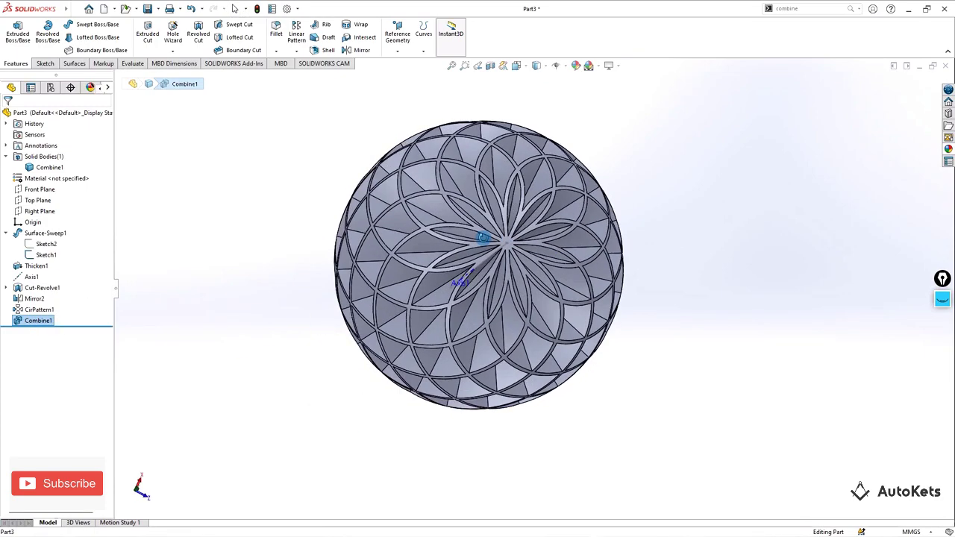
middle_drag(293, 277, 492, 227)
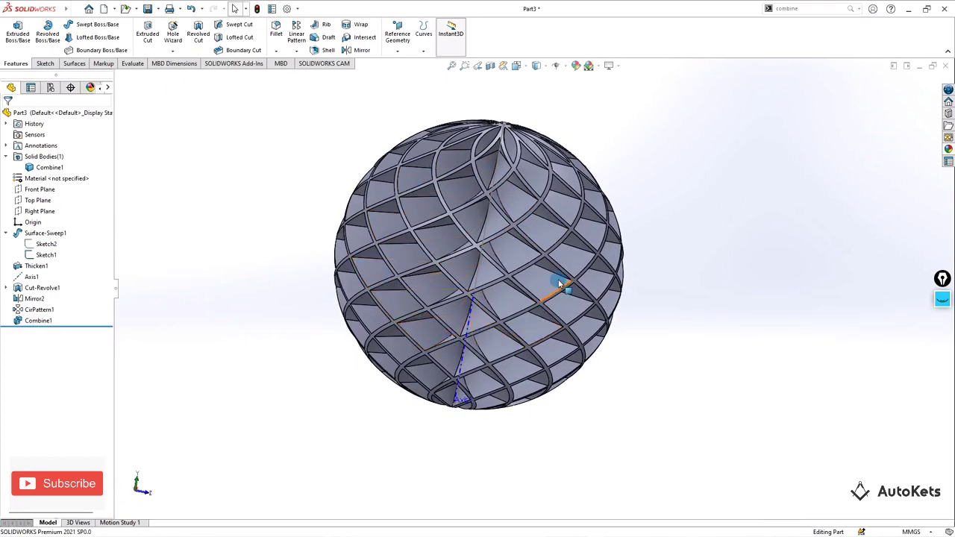
scroll(535, 329, up, 4)
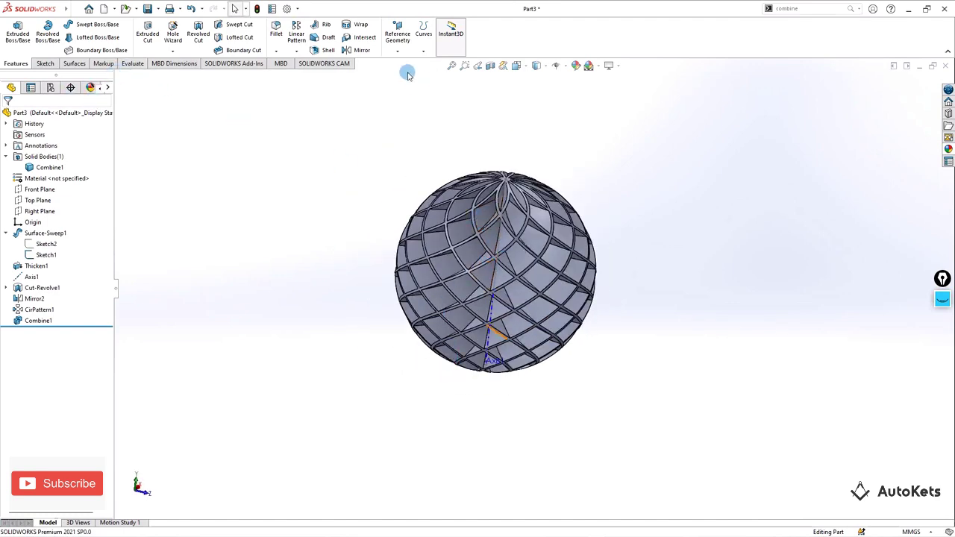
- Start a sketch on the Front Plane and draw a circle of about 34 mm radius centred on the lattice sphere
click(39, 189)
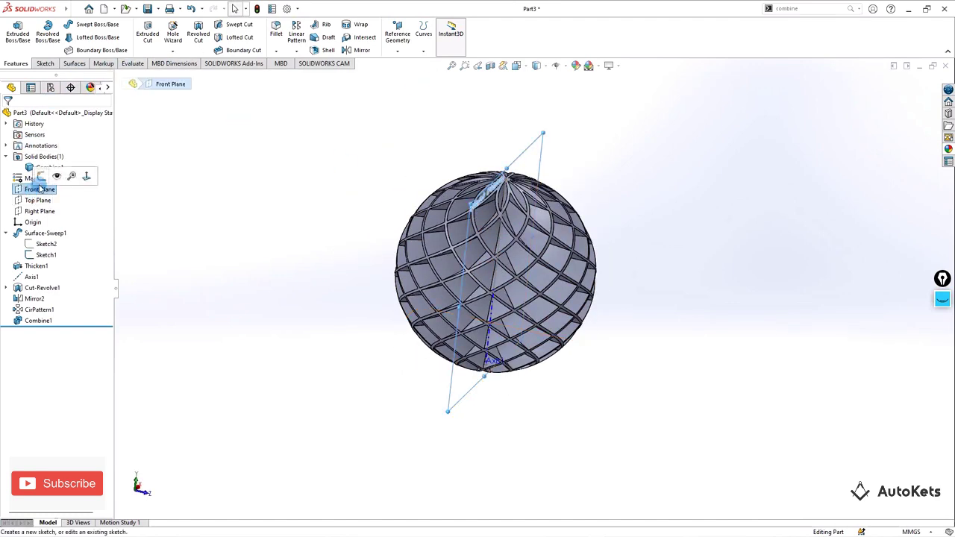
click(45, 62)
click(14, 34)
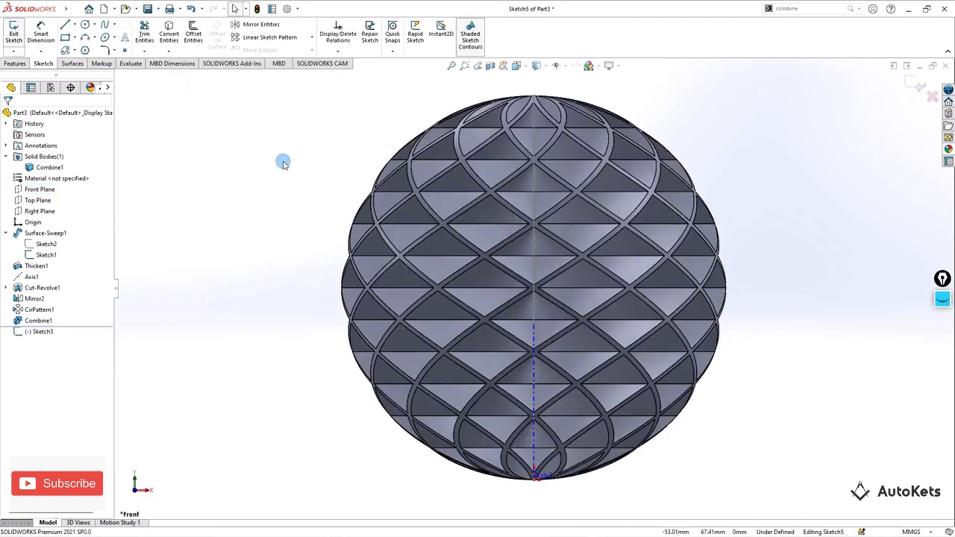
click(84, 25)
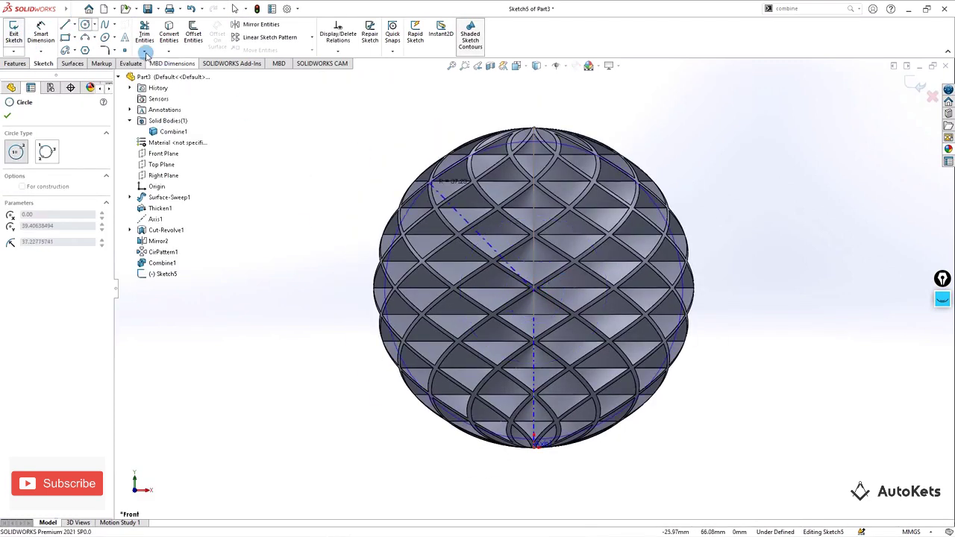
key(Escape)
click(86, 25)
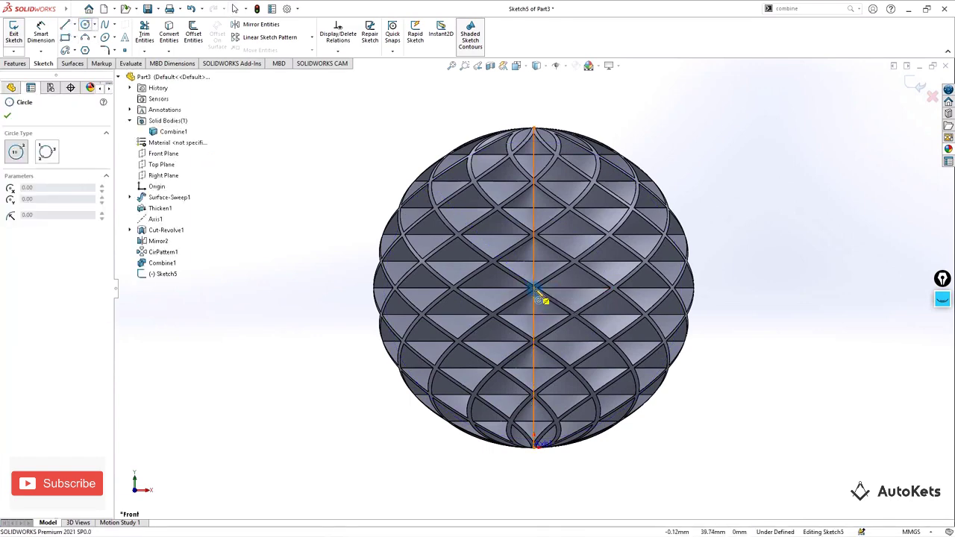
scroll(534, 290, down, 5)
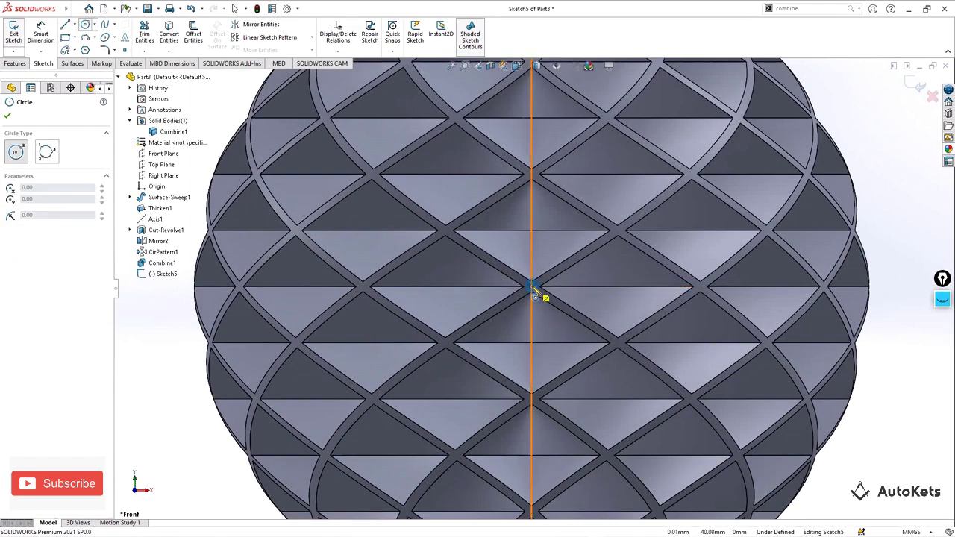
click(532, 288)
scroll(537, 291, up, 5)
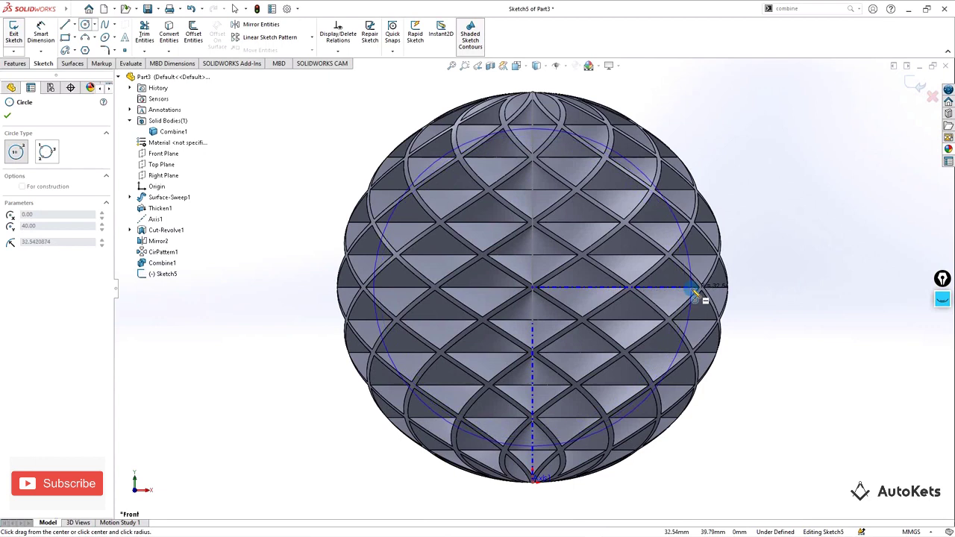
click(701, 289)
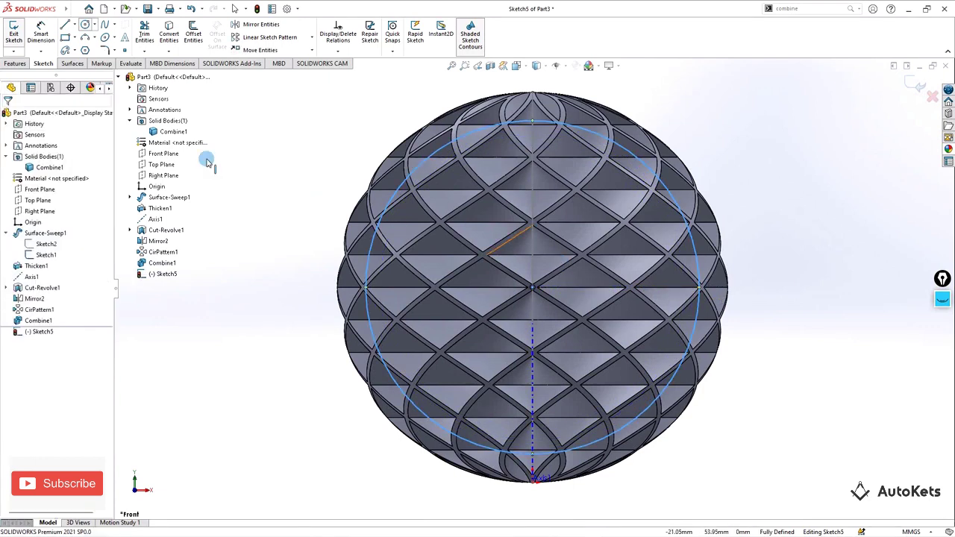
- Draw a horizontal diameter line across the circle, trim away its lower half and exit the sketch
click(65, 23)
click(365, 289)
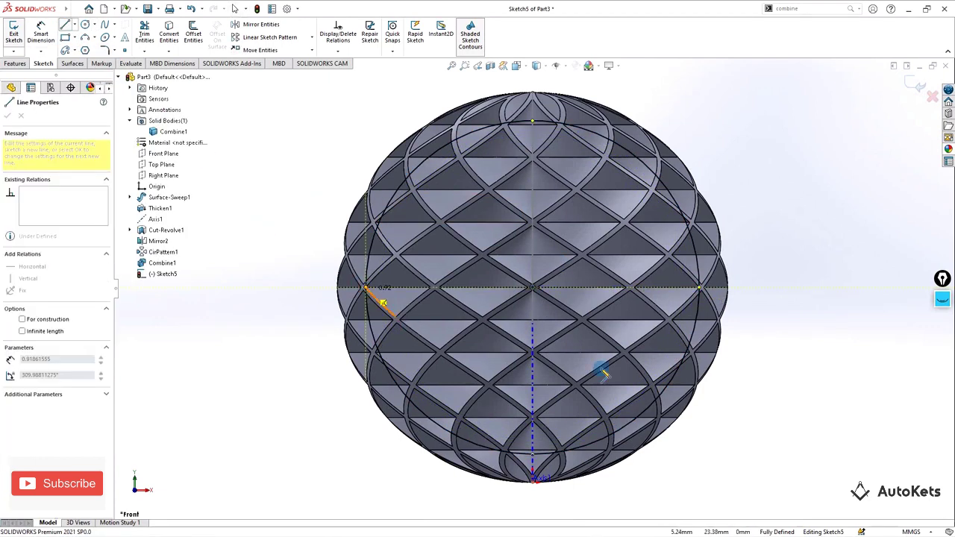
click(701, 288)
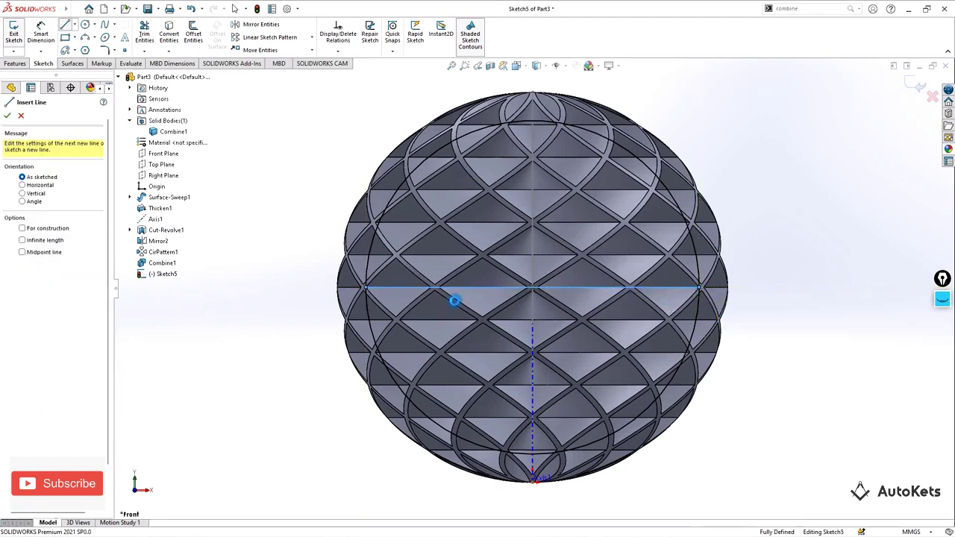
key(Escape)
click(144, 33)
click(423, 384)
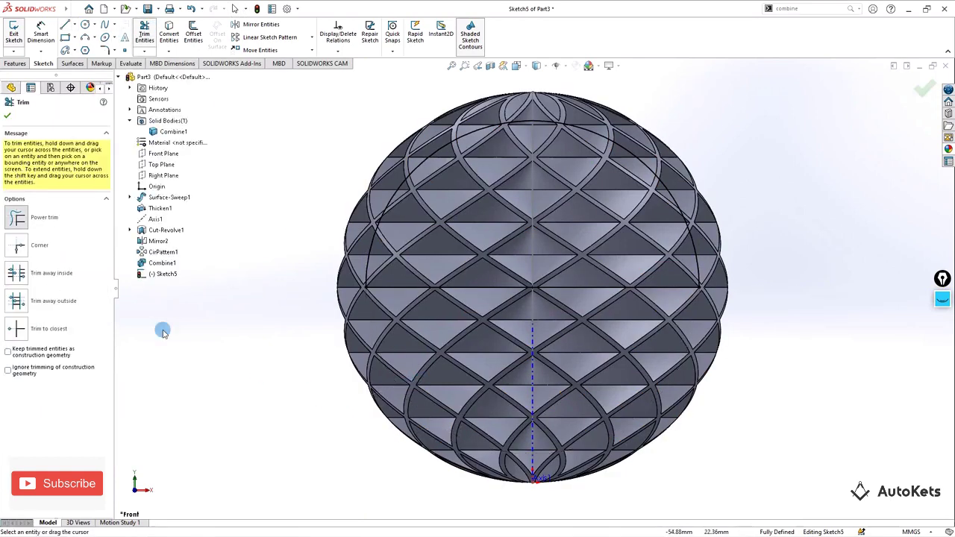
click(6, 112)
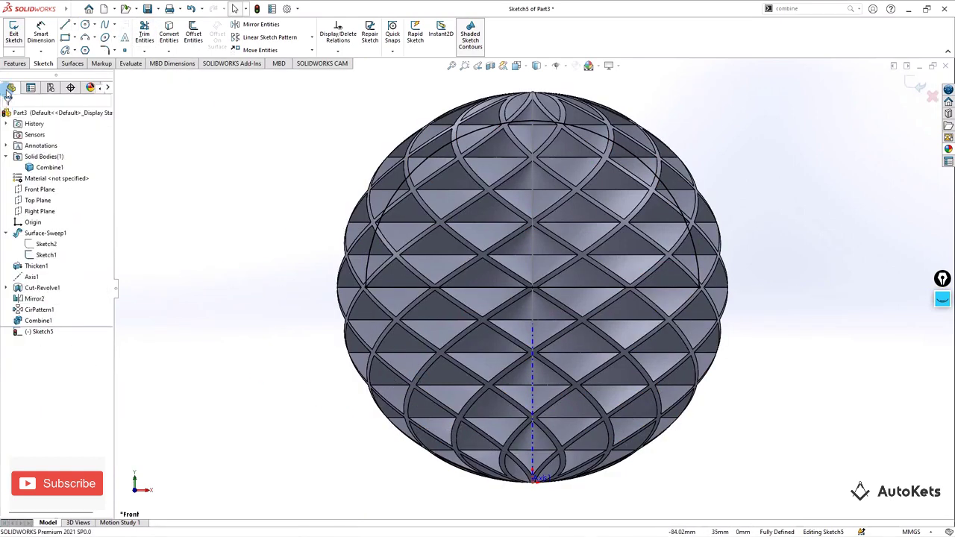
click(13, 38)
- Hollow out the sphere with a 360-degree Revolved Cut of the semicircle sketch about its horizontal diameter line
click(16, 64)
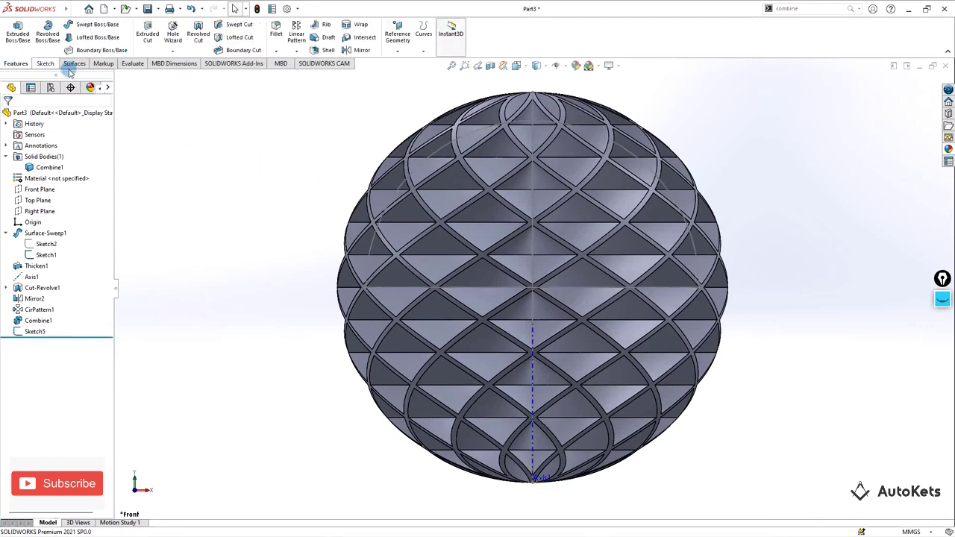
click(198, 33)
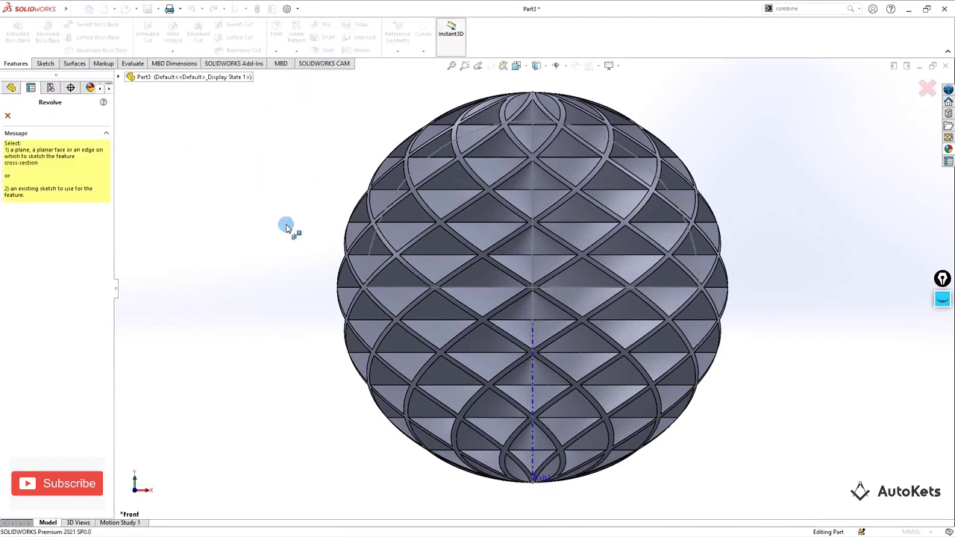
click(366, 254)
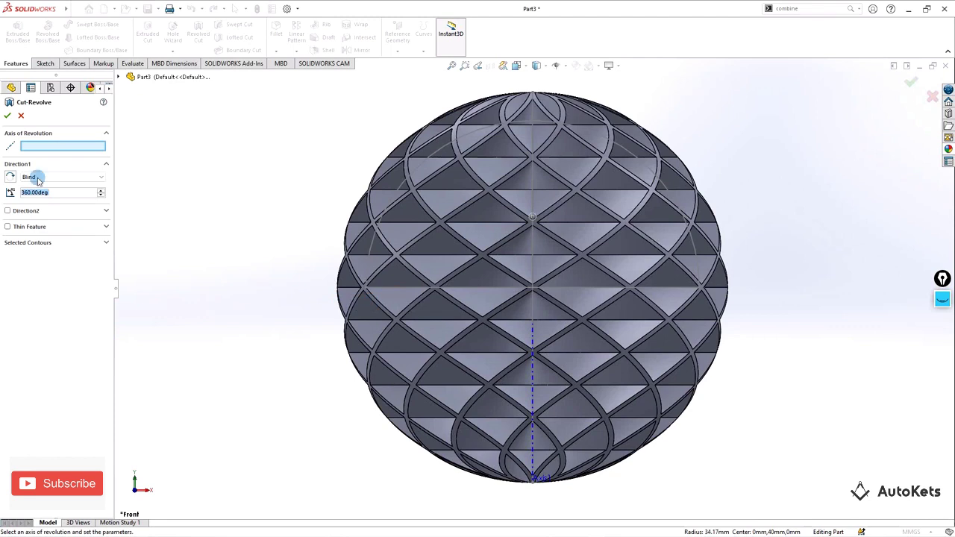
click(433, 286)
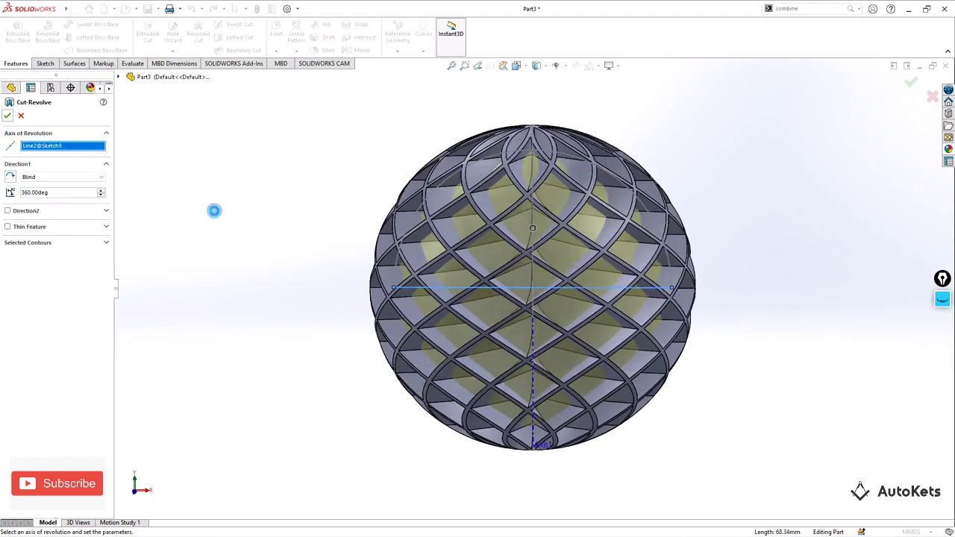
right_click(257, 229)
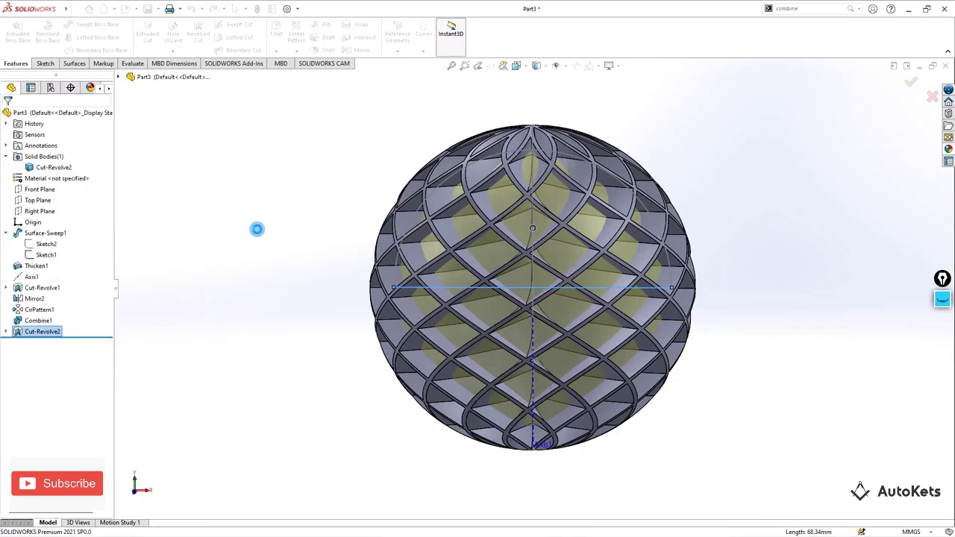
- Apply a yellow colour from the standard palette to the whole part
middle_drag(257, 229, 555, 138)
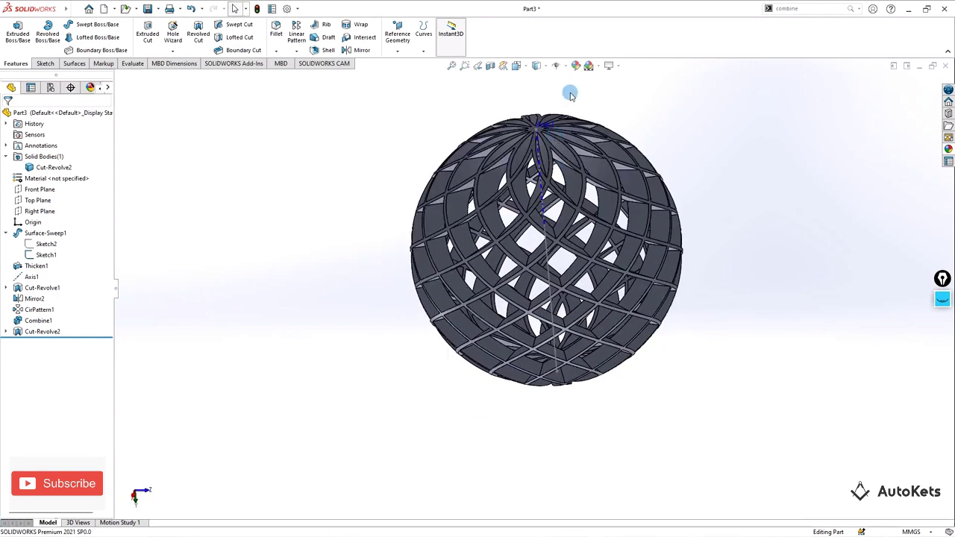
click(575, 66)
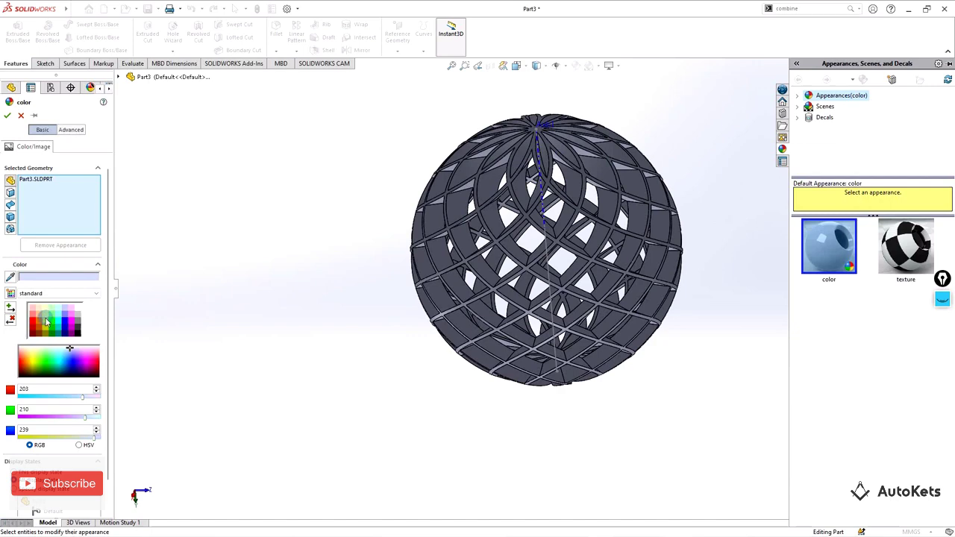
click(46, 324)
click(7, 117)
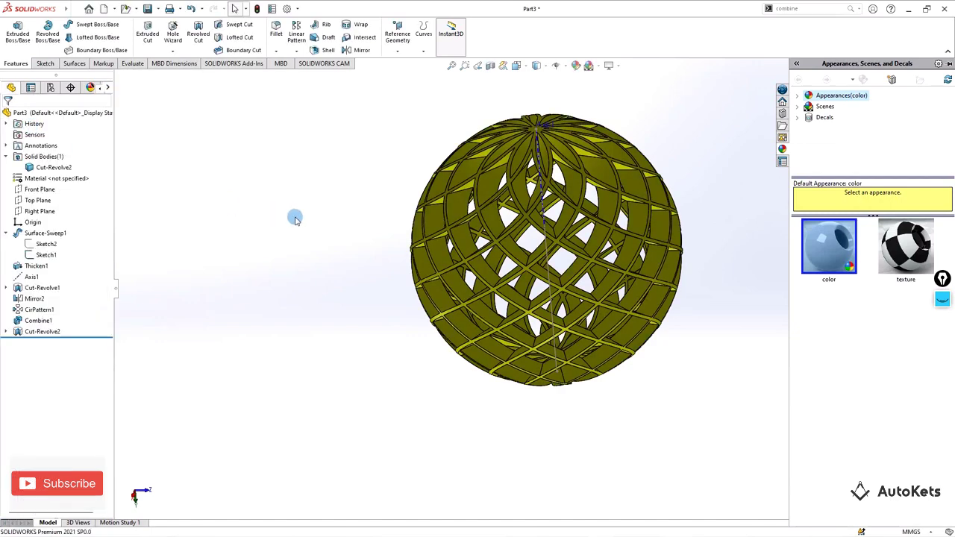
- Hide Axis1 and the surface sweep's Sketch2 in the model
scroll(413, 286, up, 3)
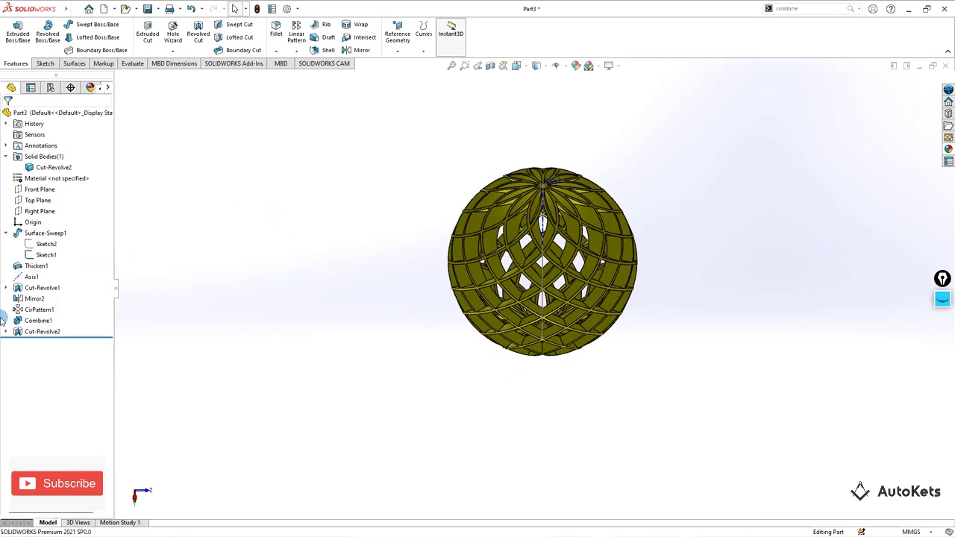
click(31, 277)
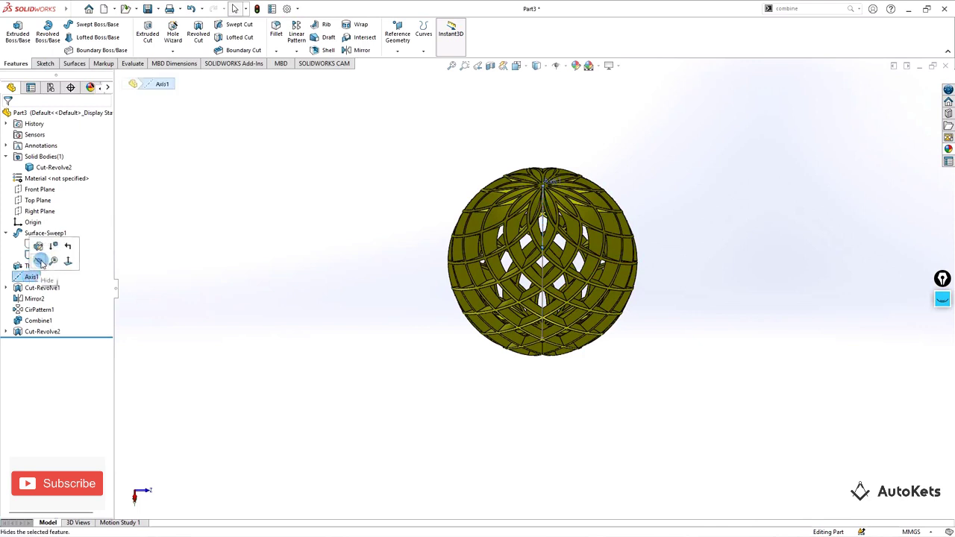
click(41, 263)
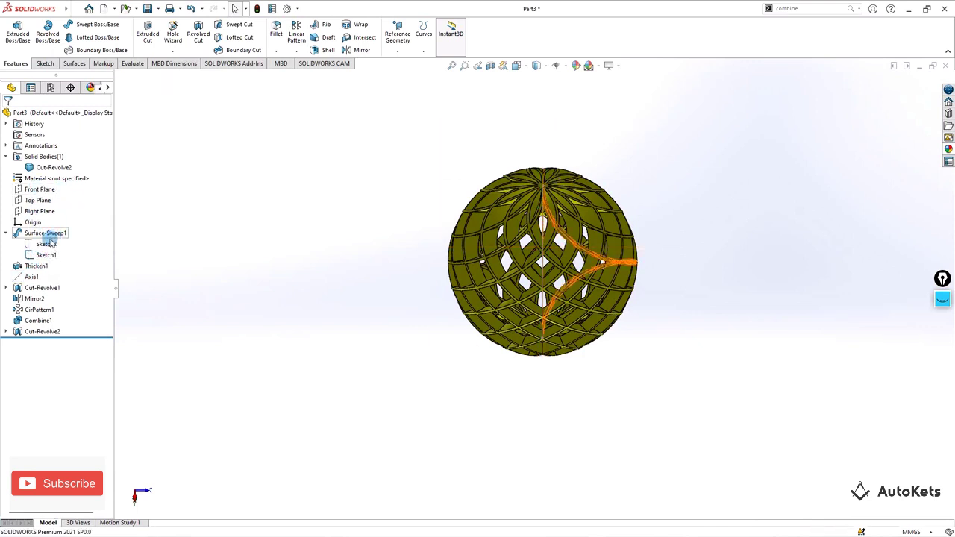
click(46, 244)
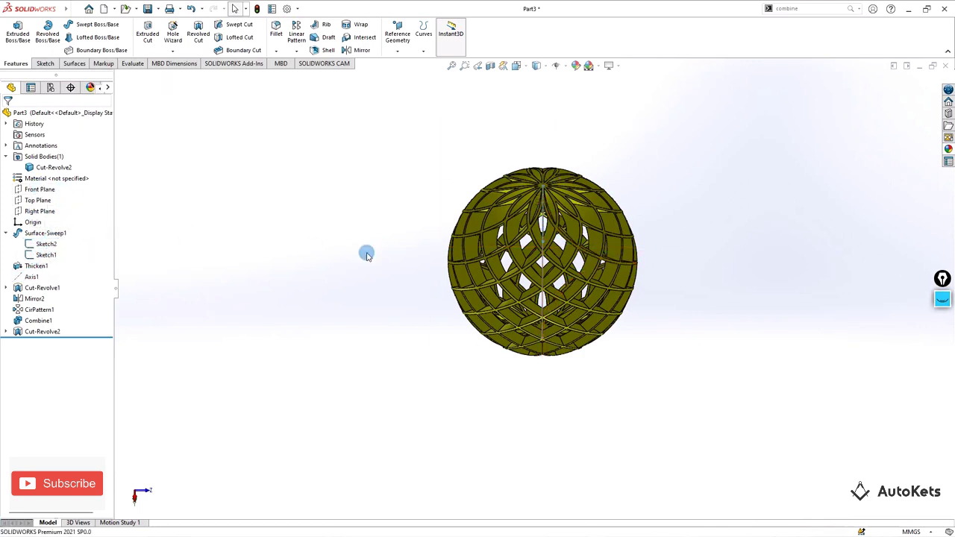
click(545, 231)
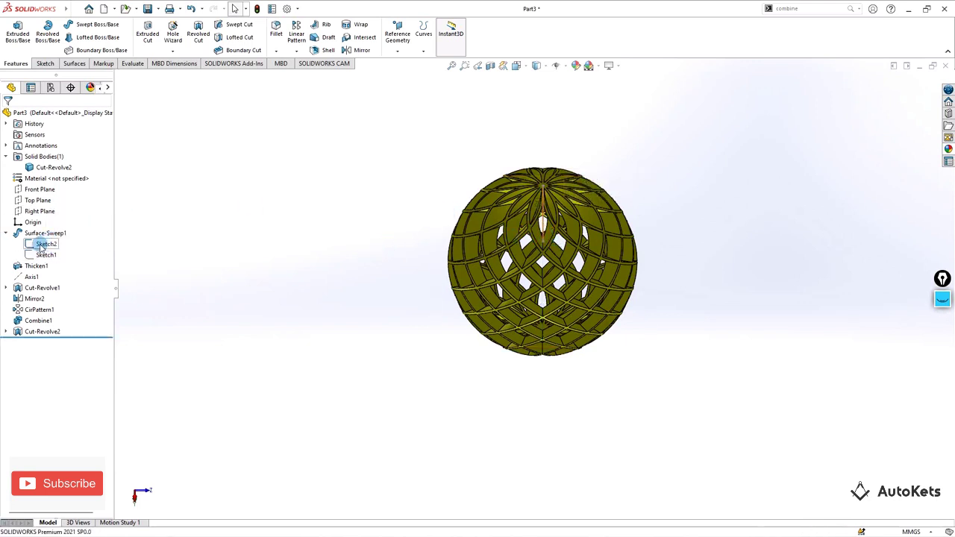
click(282, 258)
- Examine the hollow yellow lattice sphere from several angles and distances
scroll(334, 261, down, 3)
middle_drag(334, 261, 468, 463)
scroll(361, 407, up, 3)
scroll(373, 465, down, 2)
scroll(465, 440, down, 2)
scroll(507, 320, up, 2)
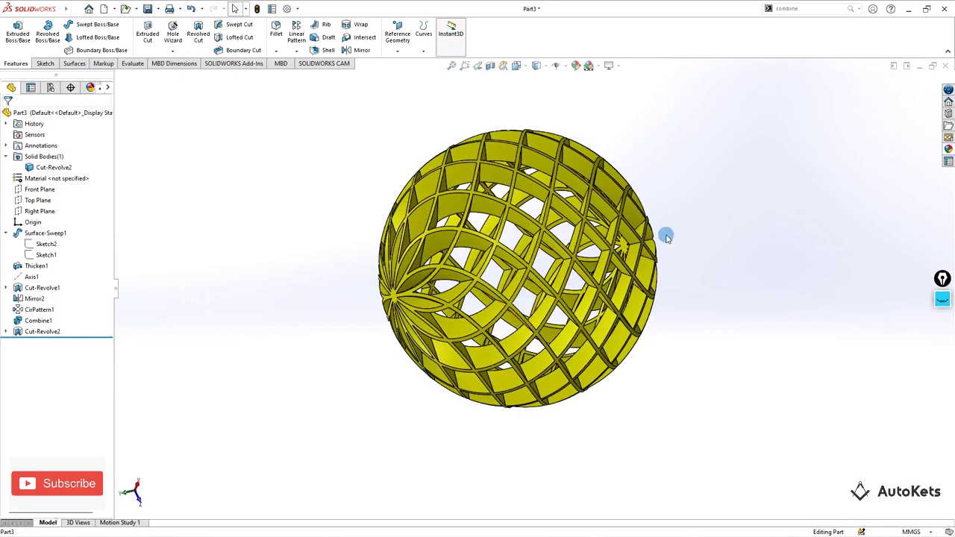
middle_drag(488, 276, 468, 431)
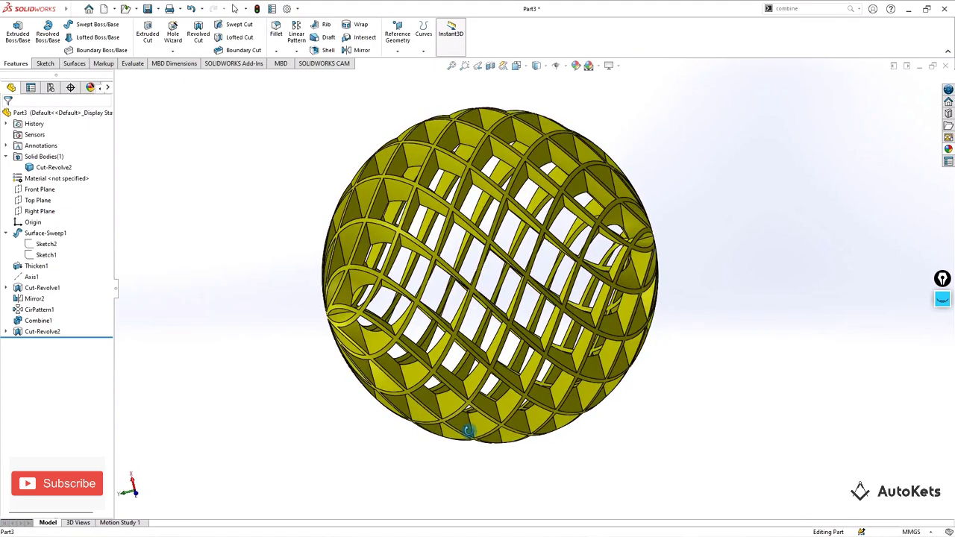